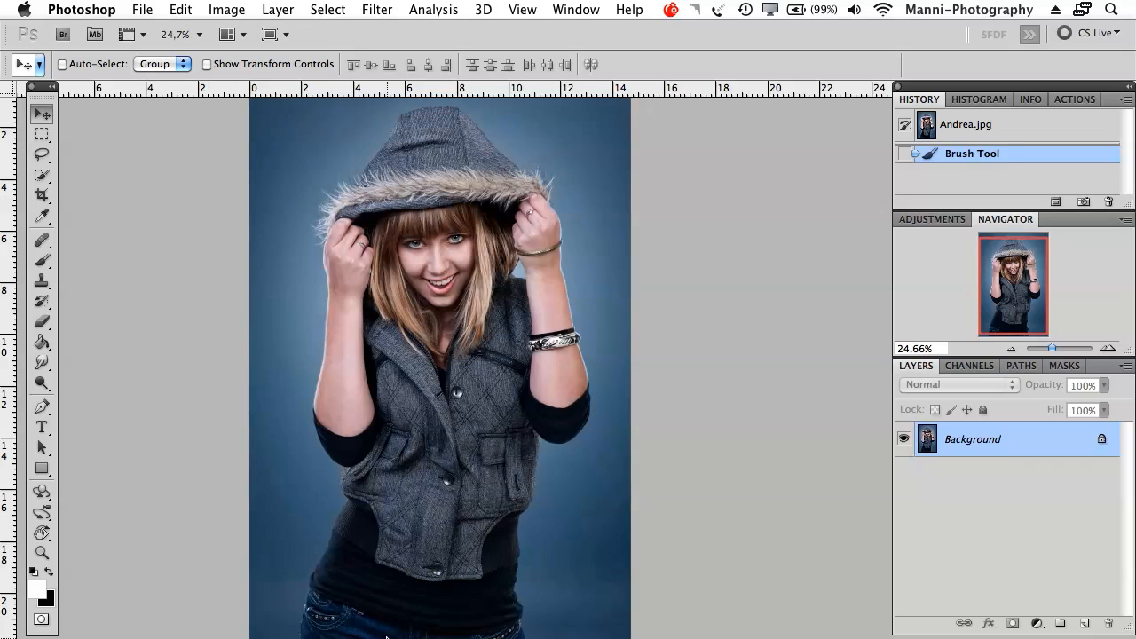
Convert the Background into a regular layer named Original with a red color label
mouse_move(408, 636)
double_click(1060, 445)
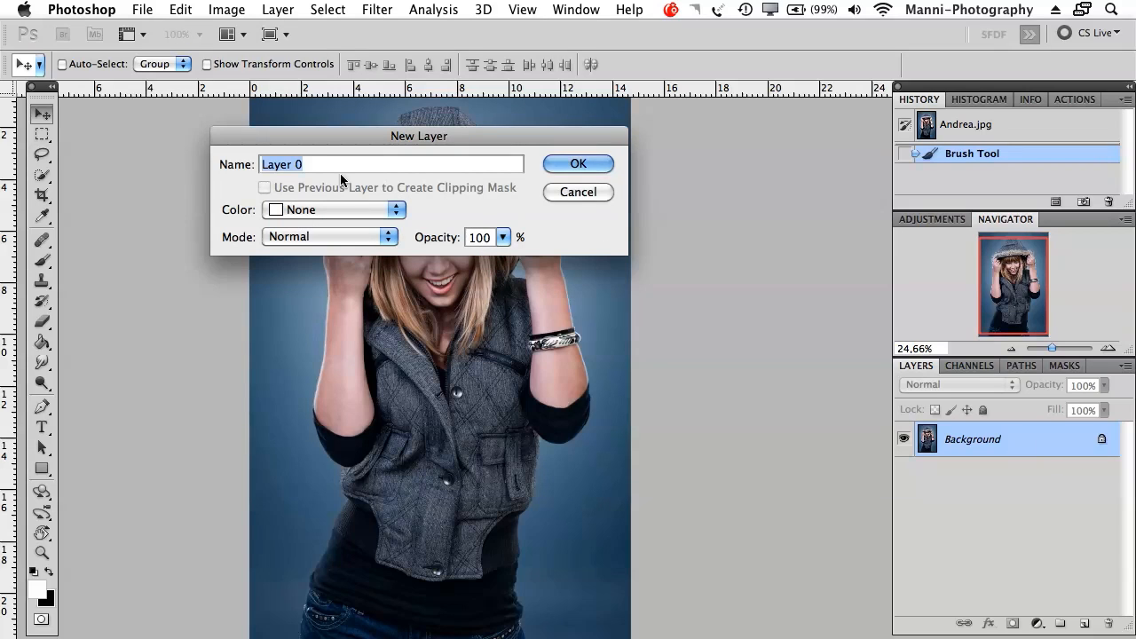
key("BackSpace")
type("Origina")
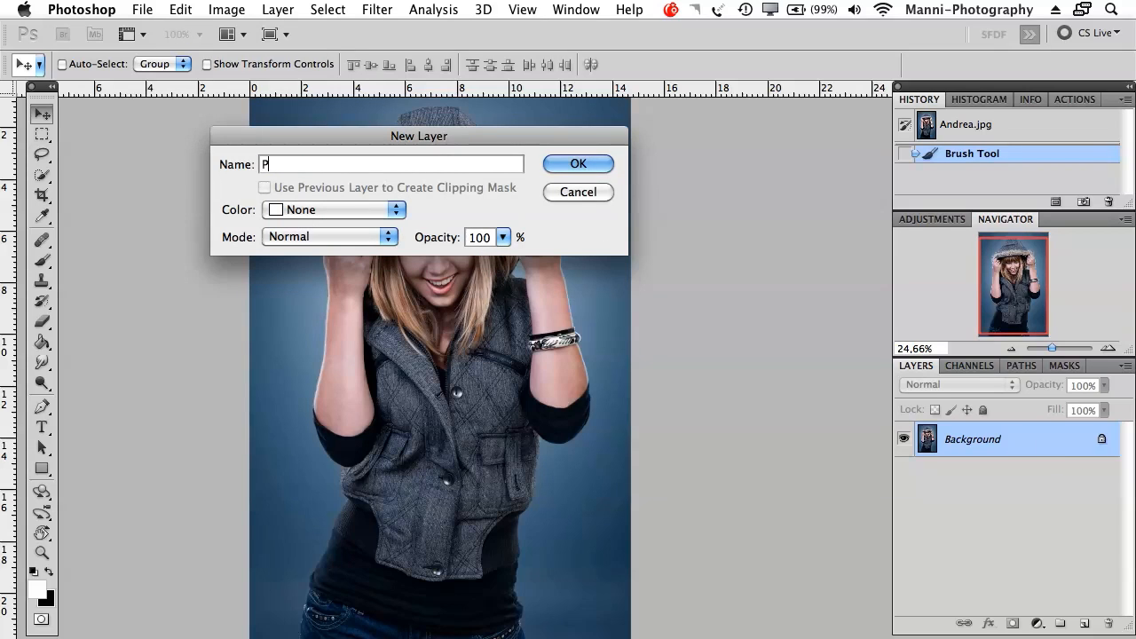
type("l")
left_click(330, 220)
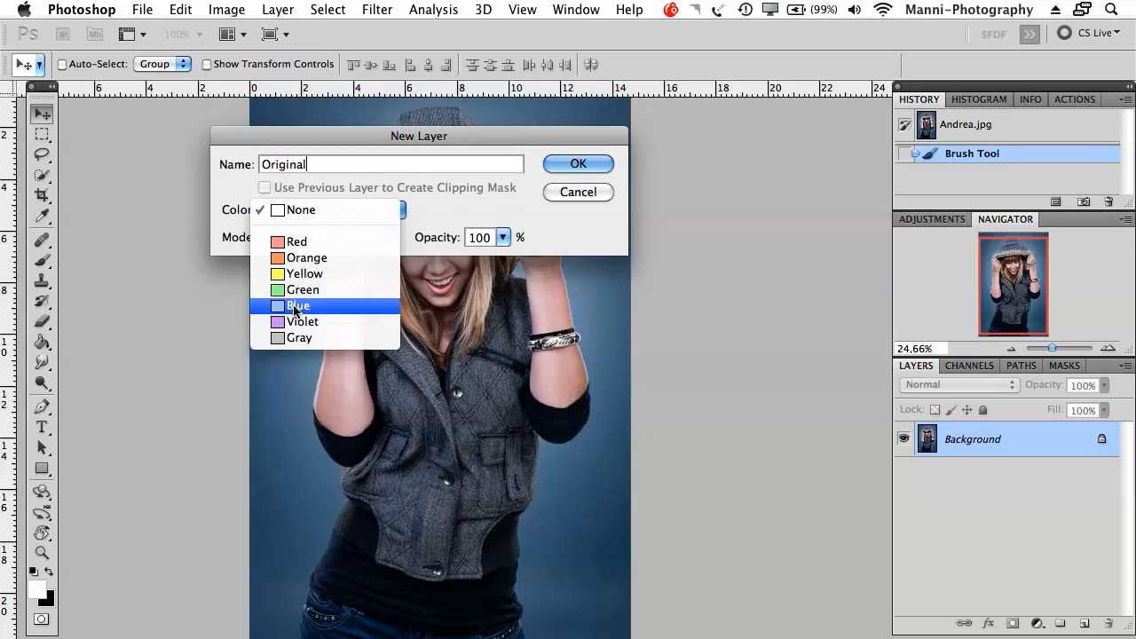
left_click(297, 241)
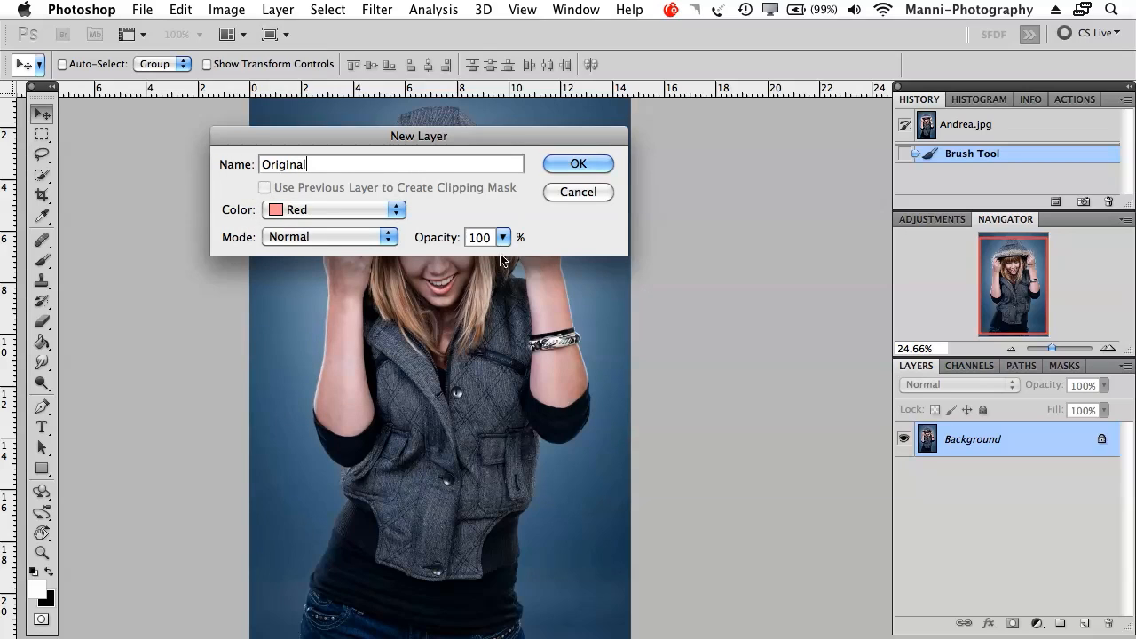
left_click(586, 165)
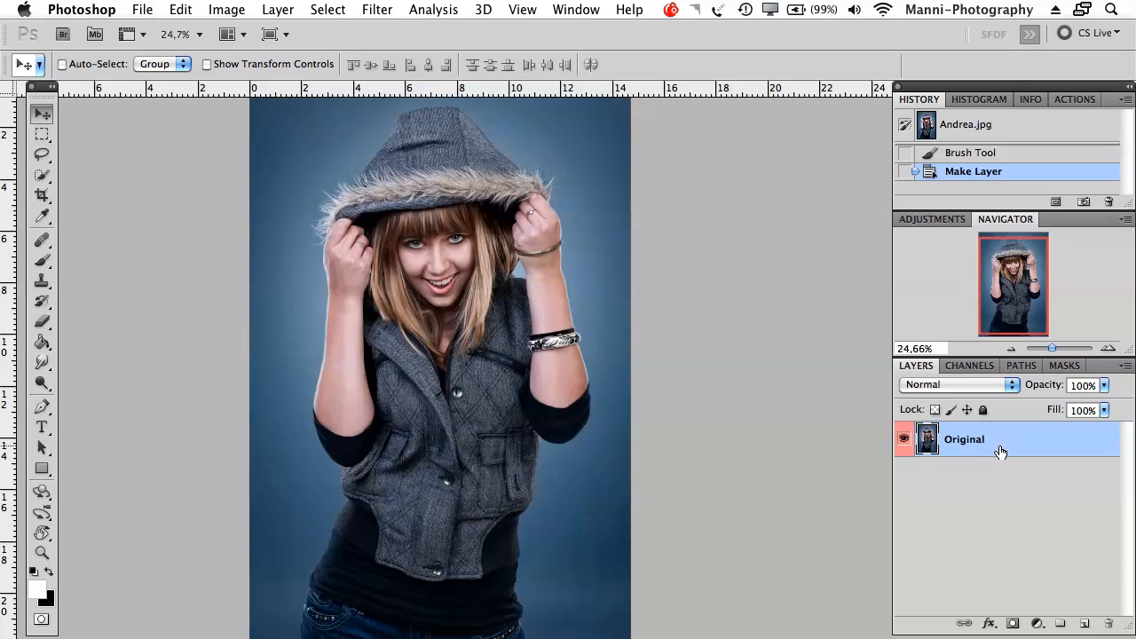
Duplicate the Original layer and rename the copy Layer 2
mouse_move(997, 444)
left_mouse_down()
mouse_move(1060, 540)
mouse_move(1088, 627)
mouse_move(1035, 471)
mouse_move(1012, 458)
left_mouse_up()
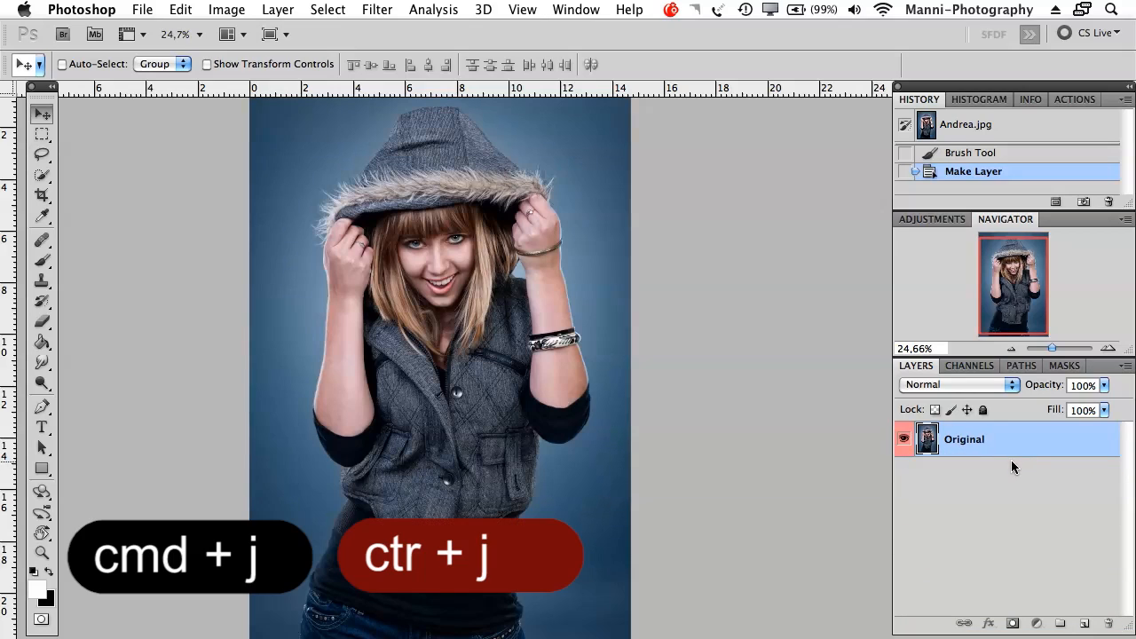
key("super+j")
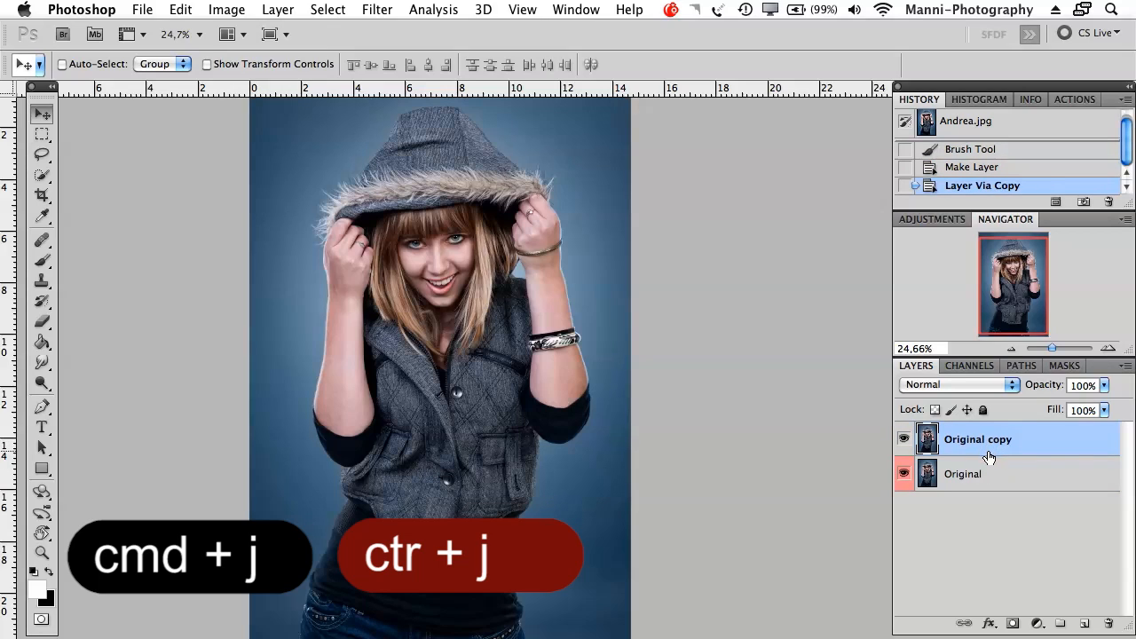
double_click(988, 441)
key("BackSpace")
type("Layer 2")
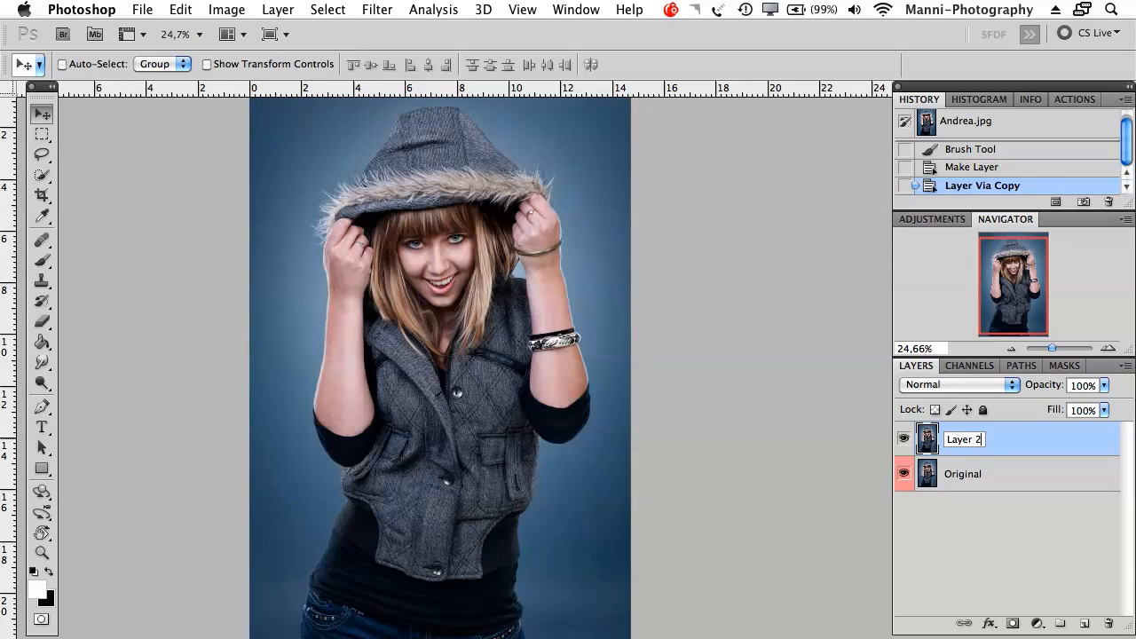
key("Return")
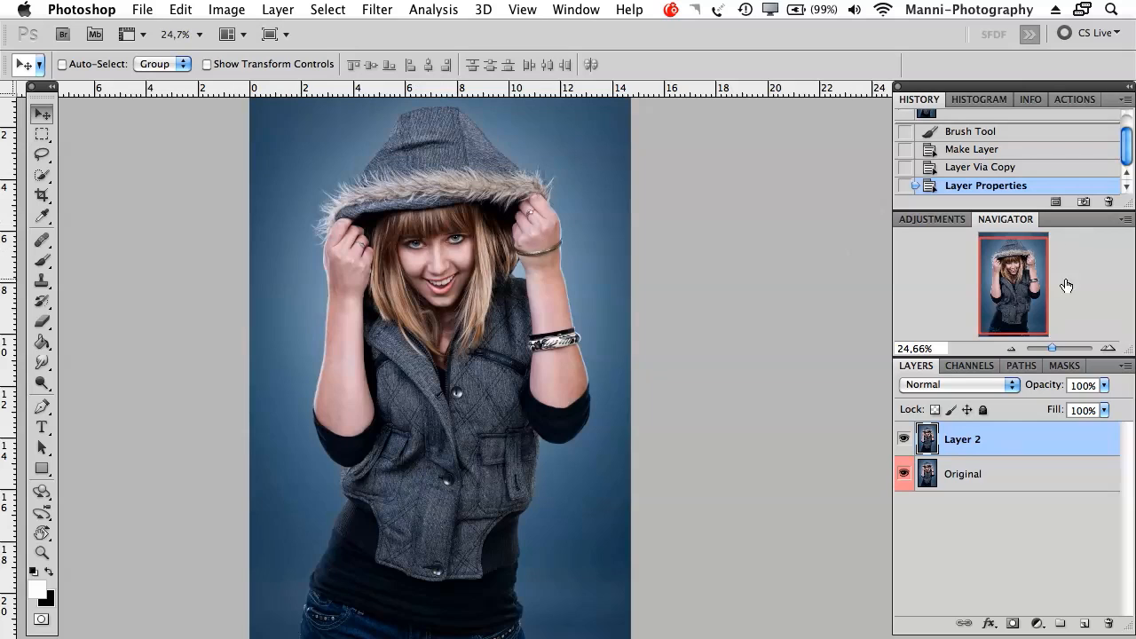
Shift Layer 2 freely down and to the left over the Original layer, and bring it back roughly over it
left_click_drag(1054, 348, 1050, 348)
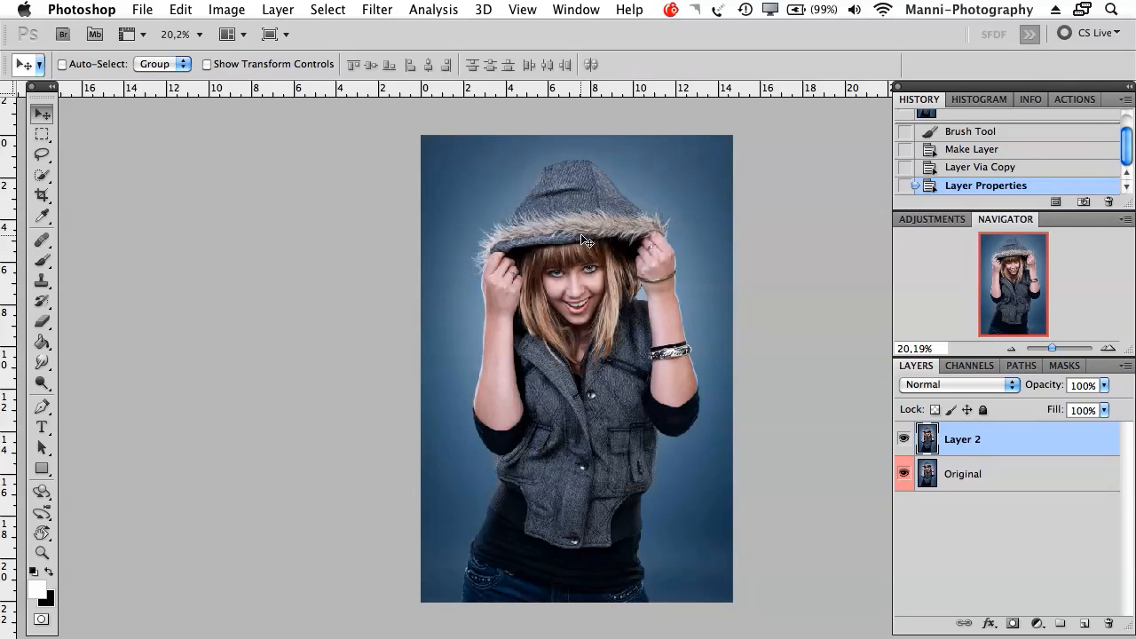
left_click_drag(690, 346, 618, 395)
left_click_drag(697, 399, 635, 395)
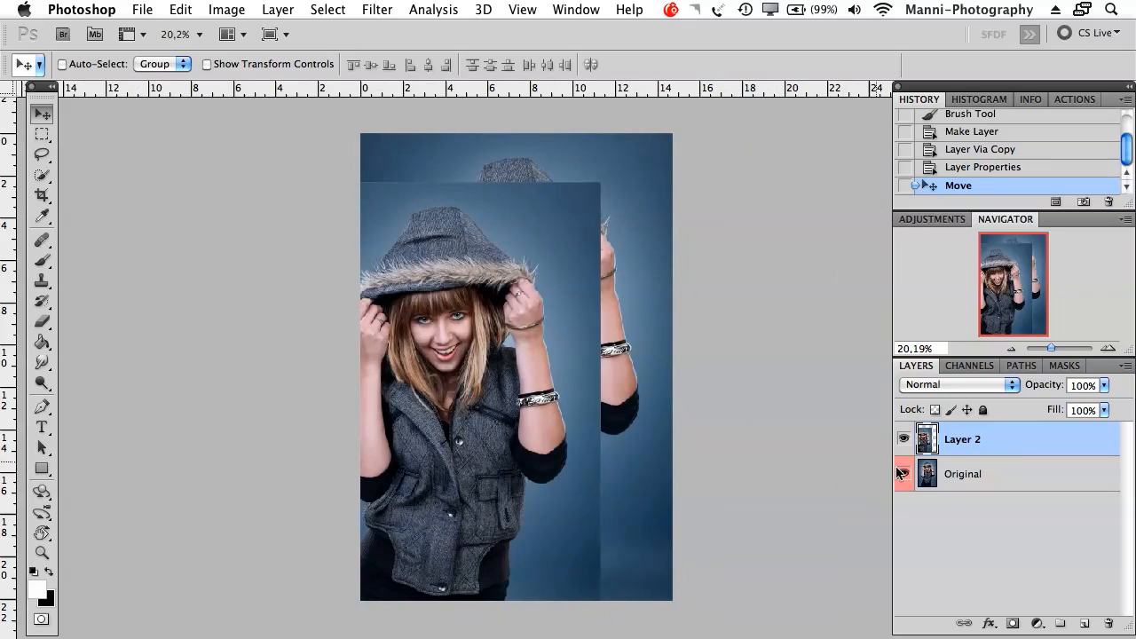
left_click_drag(595, 390, 695, 340)
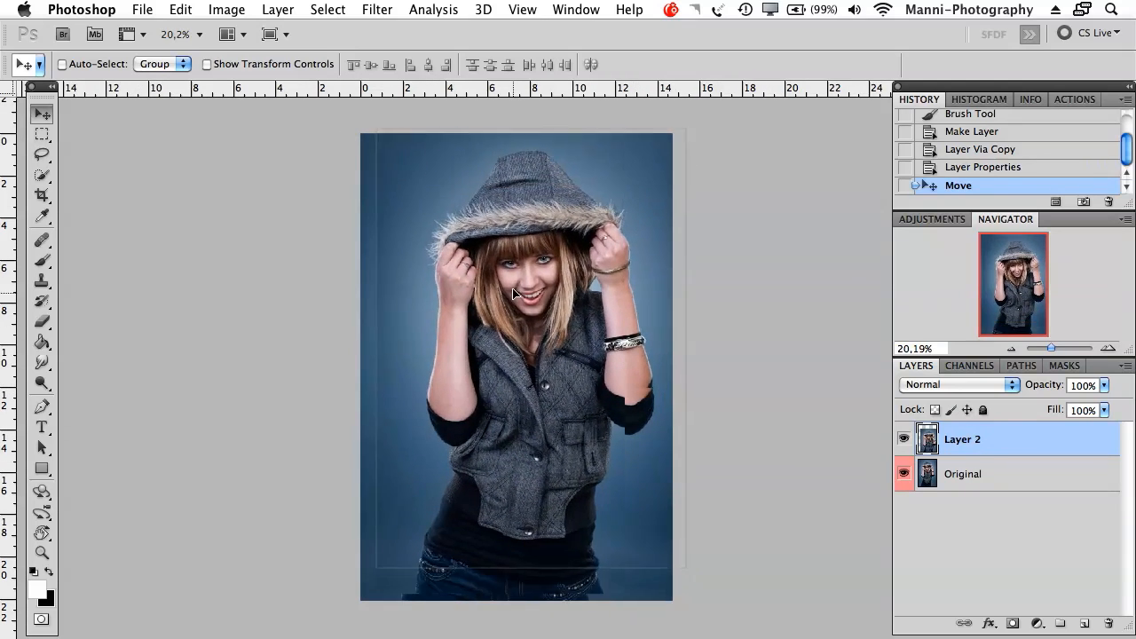
left_click_drag(512, 327, 508, 388)
Nudge Layer 2 in large increments until its image lines up approximately with the Original layer
key("shift+Up")
key("shift+Up")
key("shift+Up")
key("shift+Up")
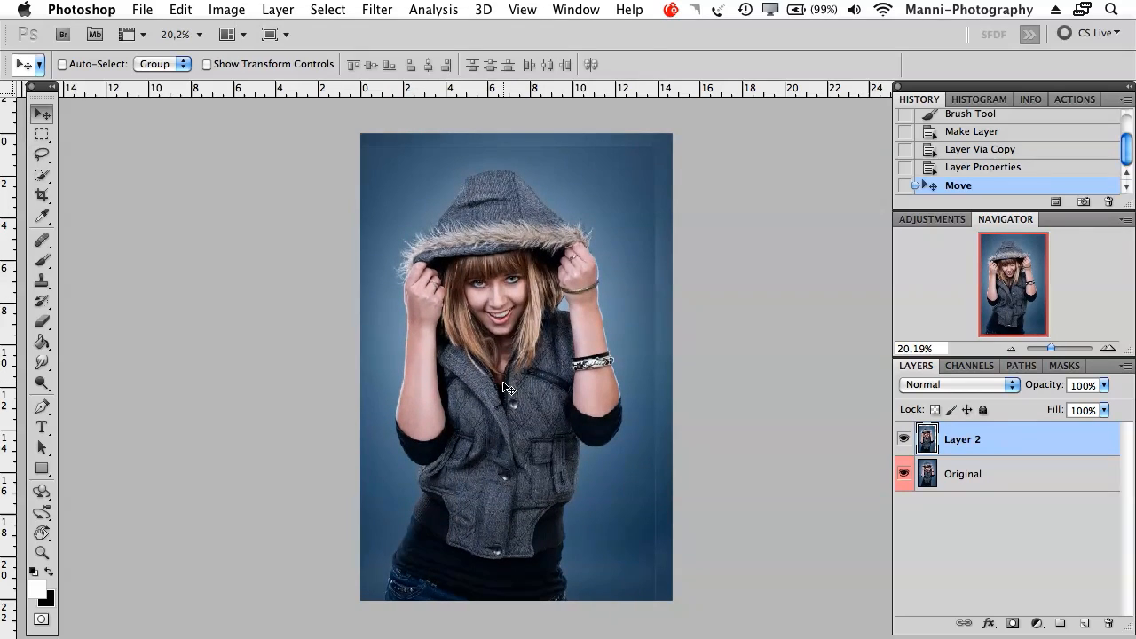
key("shift+Down")
key("shift+Right")
key("shift+Down")
key("shift+Right")
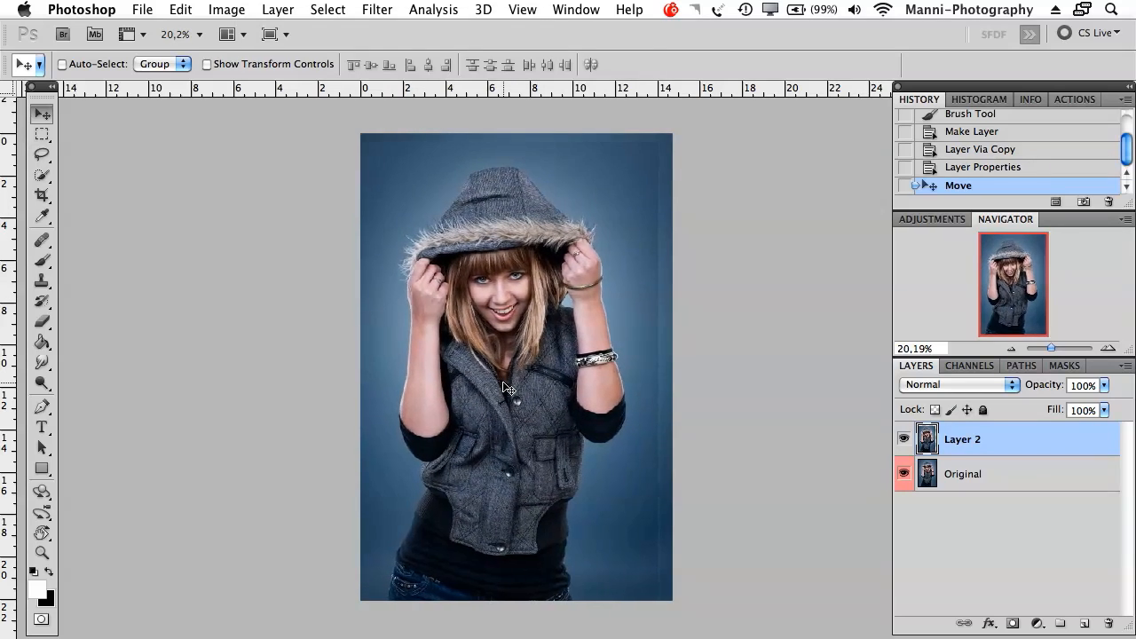
key("shift+Right")
key("shift+Right")
key("shift+Right")
key("shift+Right")
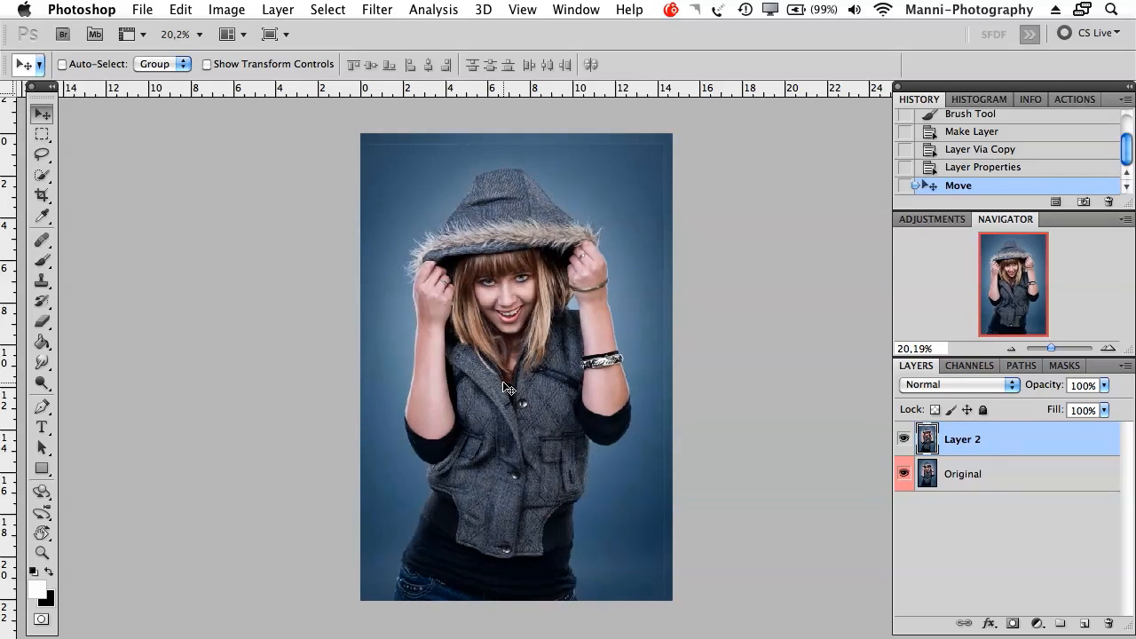
key("shift+Up")
key("shift+Up")
key("shift+Left")
key("shift+Up")
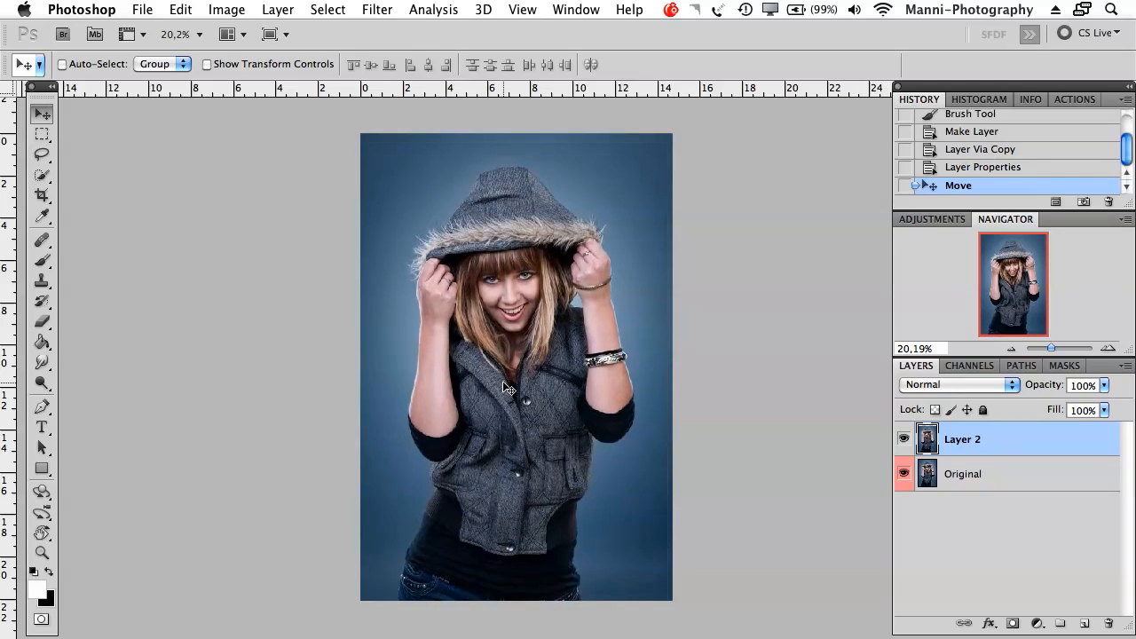
key("shift+Right")
key("shift+Up")
key("shift+Right")
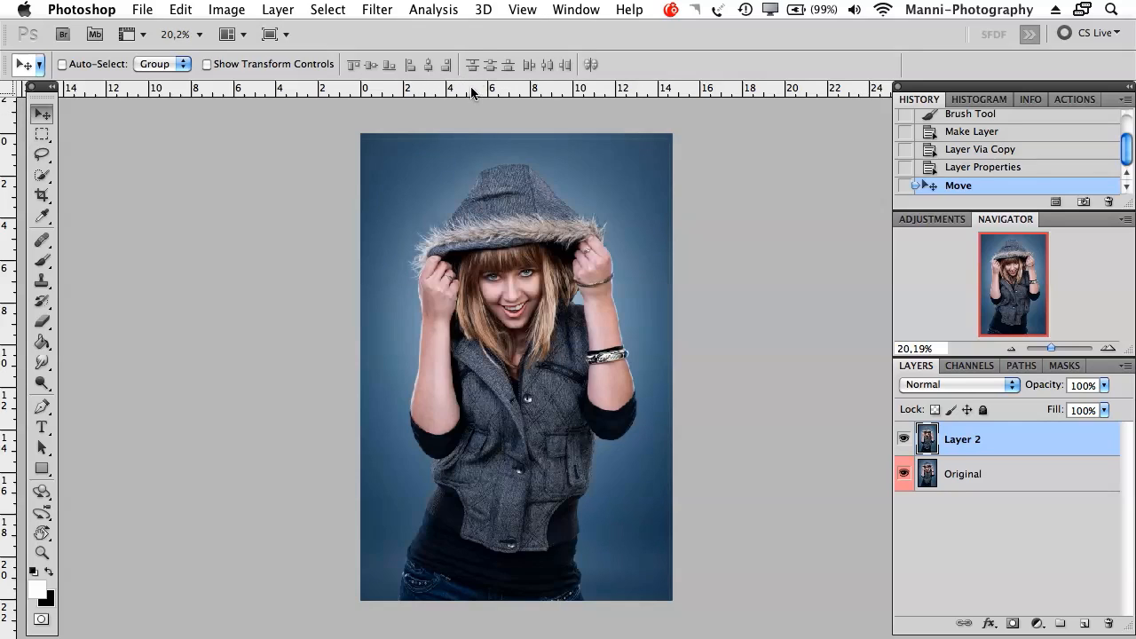
Place a horizontal guide and a vertical guide, each at about 4 on its ruler, crossing near the hood
left_click(512, 10)
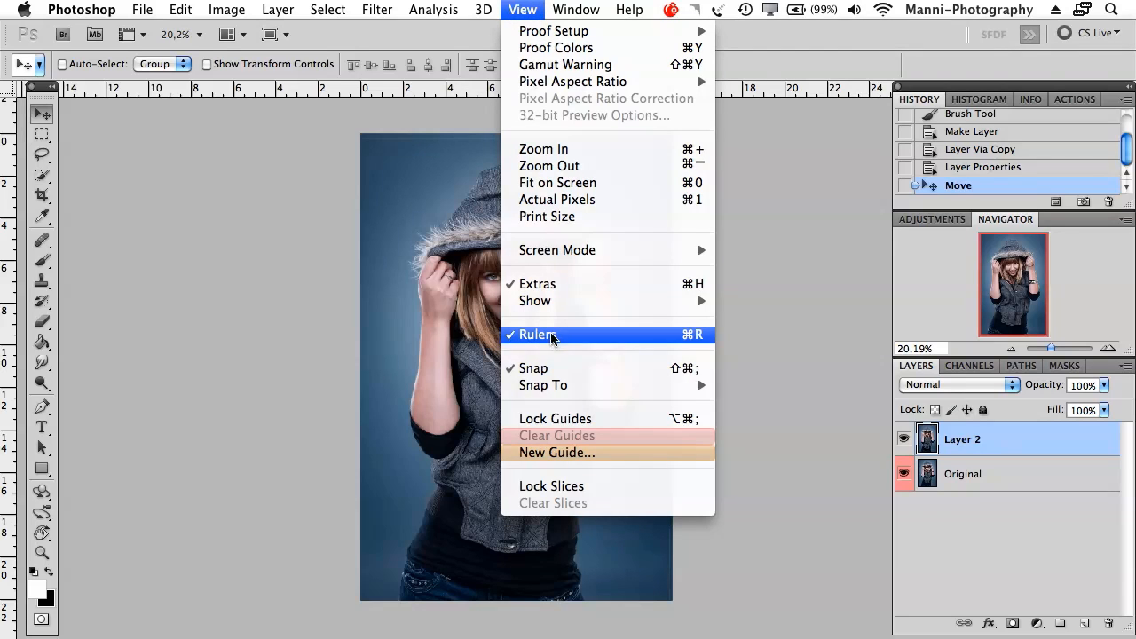
left_click(378, 96)
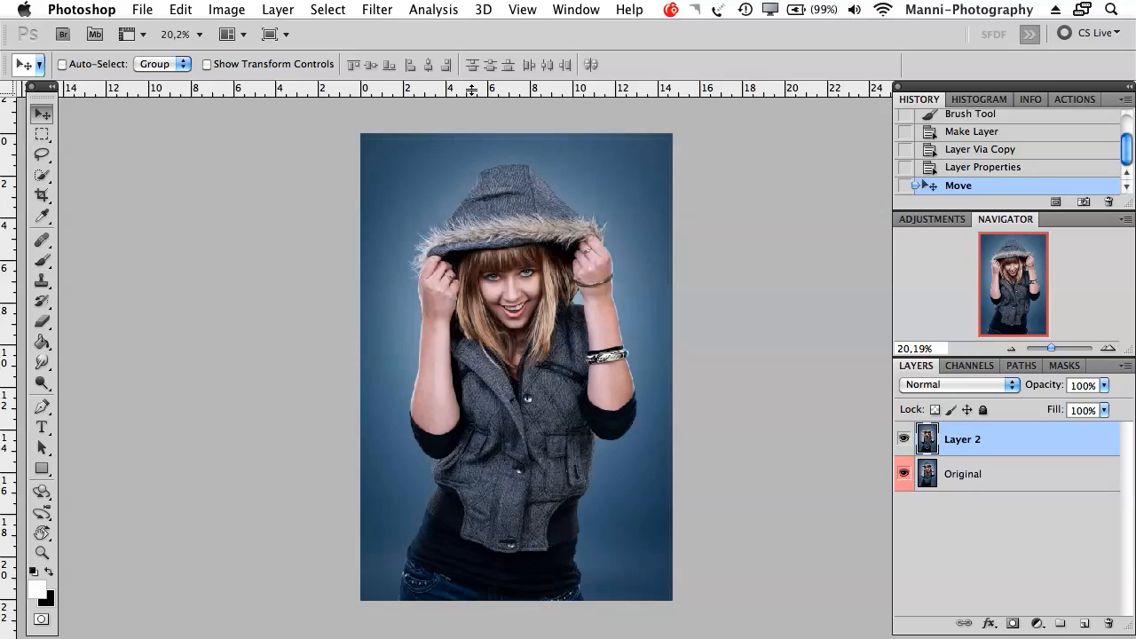
left_click_drag(472, 95, 16, 215)
left_click_drag(472, 94, 486, 219)
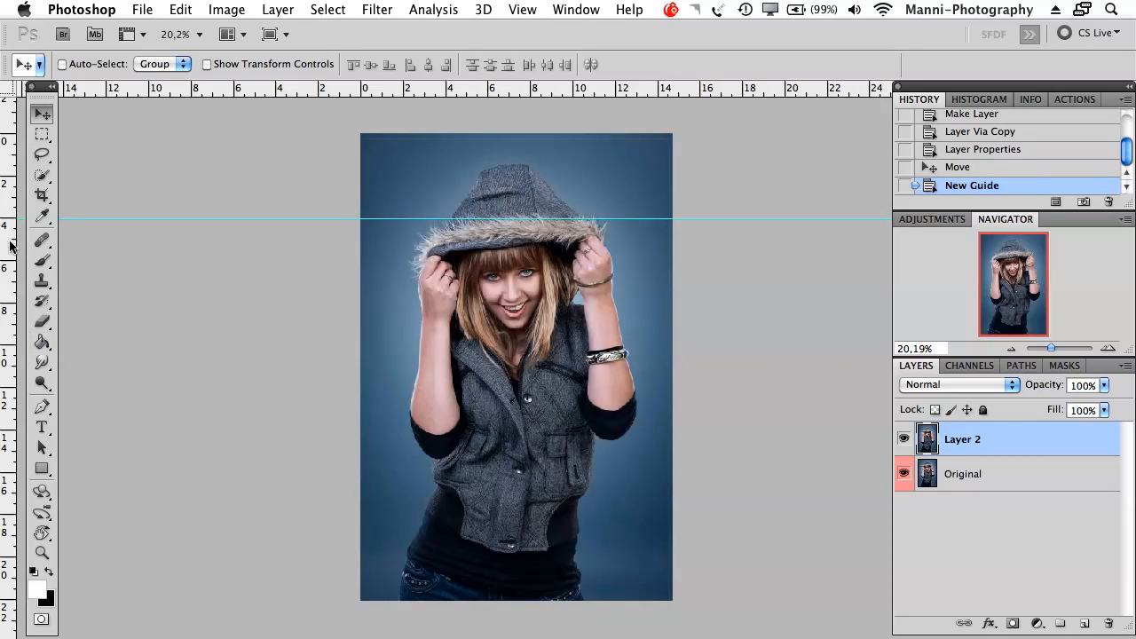
left_click_drag(11, 241, 445, 232)
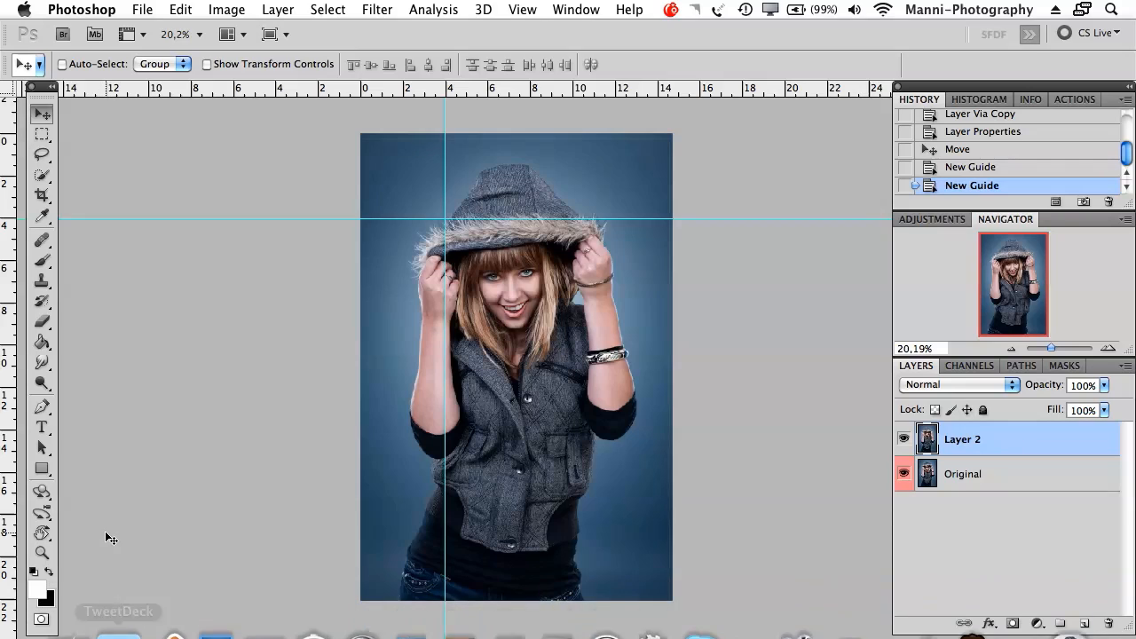
Move Layer 2 so its upper-left corner snaps to the intersection of the two guides
left_click(41, 321)
key("v")
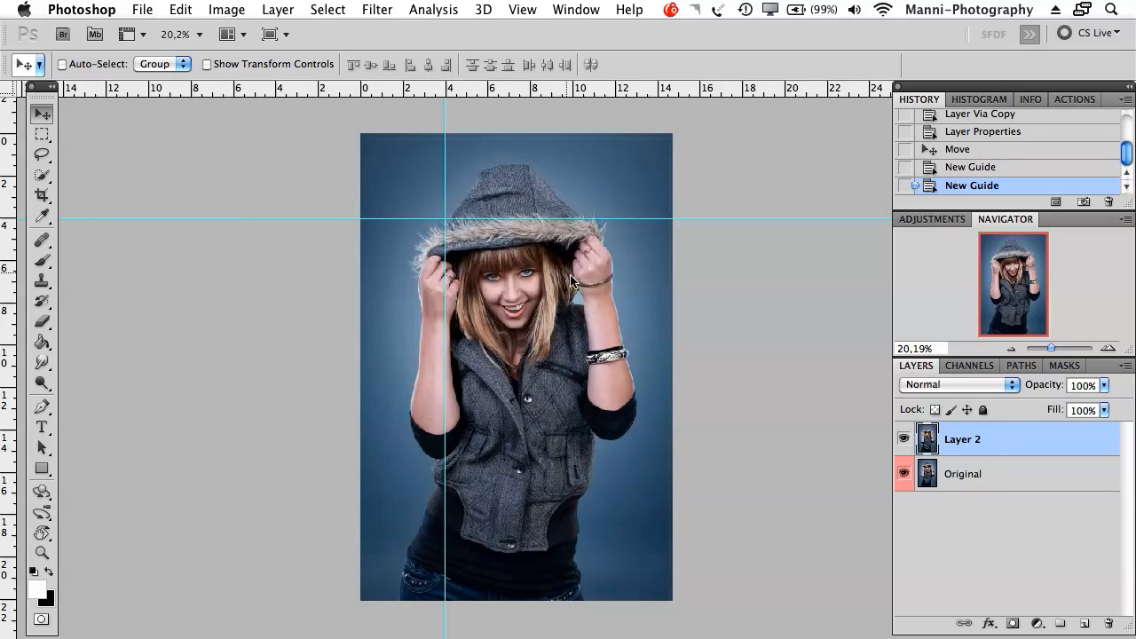
left_click_drag(599, 315, 671, 403)
mouse_move(554, 336)
left_mouse_down()
mouse_move(539, 352)
mouse_move(546, 320)
left_mouse_up()
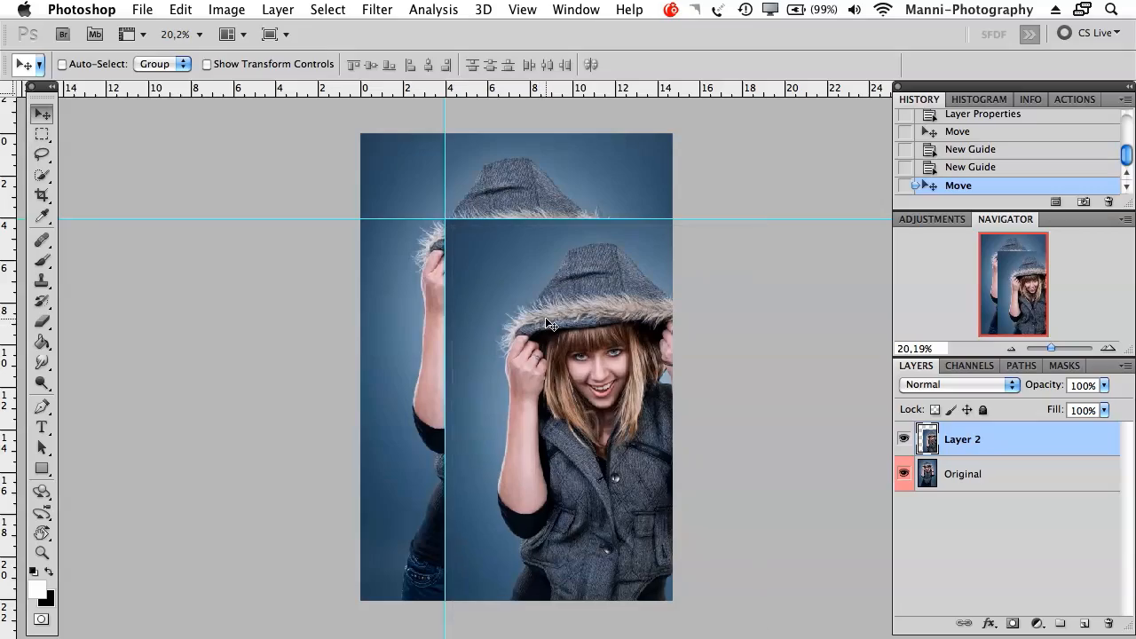
Nudge Layer 2 in single-pixel increments around the guide intersection, finishing with its edges exactly on both guides
left_click_drag(1051, 348, 1059, 348)
left_click_drag(1030, 285, 1013, 254)
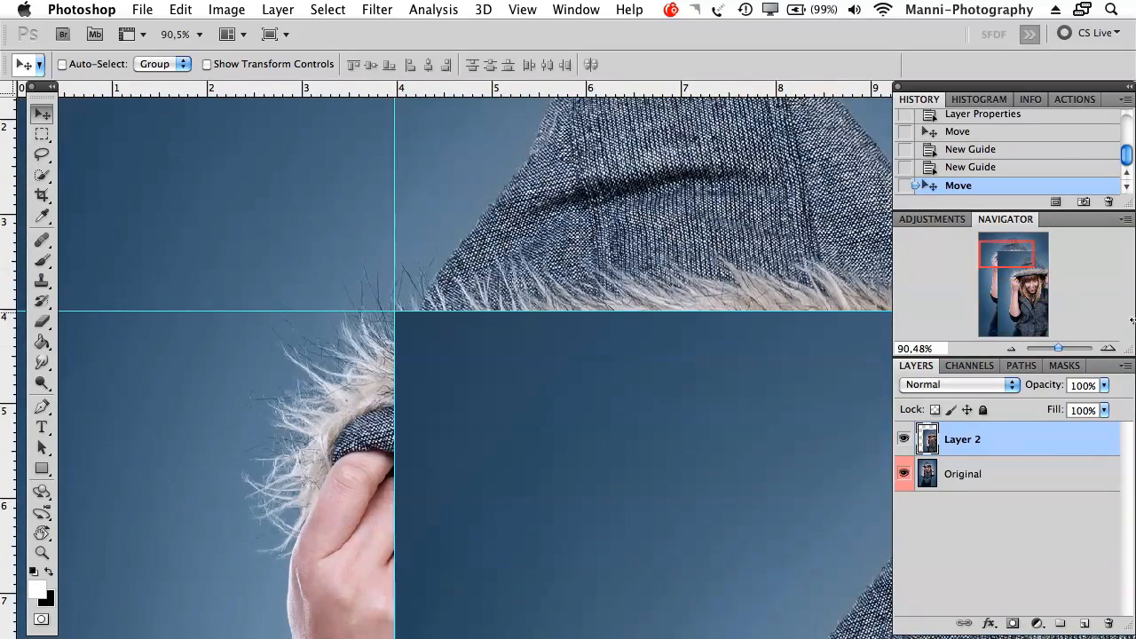
left_click_drag(1064, 350, 1067, 348)
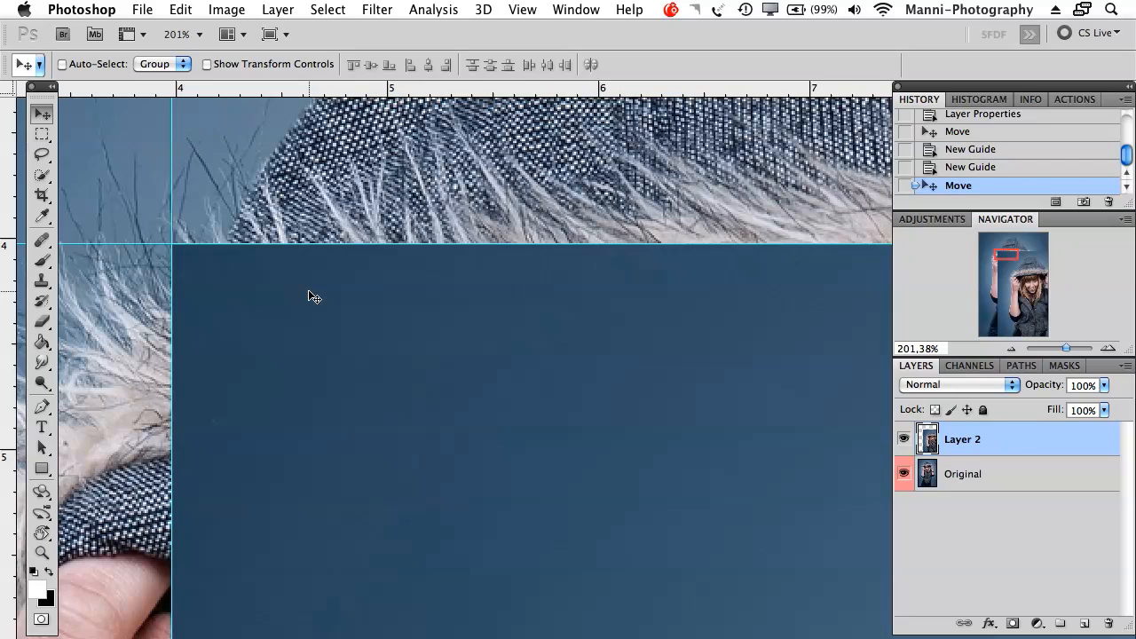
key("Up")
key("Up")
key("Up")
key("Up")
key("Up")
key("Up")
key("Up")
key("Up")
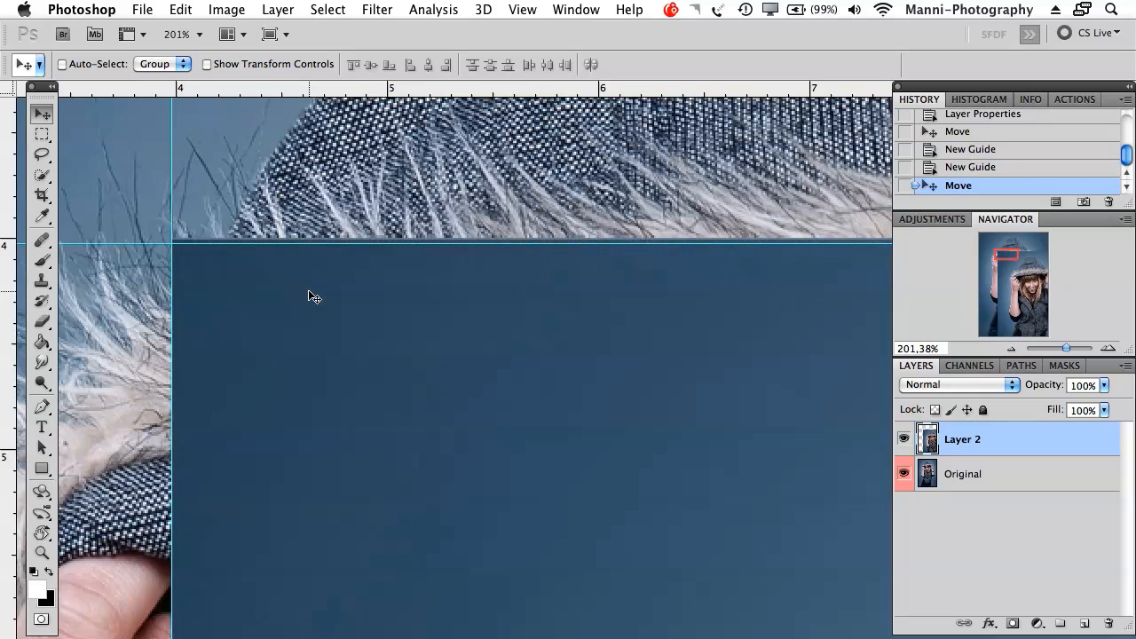
key("Down")
key("Down")
key("Down")
key("Down")
key("Down")
key("Down")
key("Down")
key("Down")
key("Left")
key("Left")
key("Left")
key("Left")
key("Right")
key("Right")
key("Right")
key("Right")
key("Up")
key("Up")
key("Up")
key("Up")
key("Up")
key("Right")
key("Right")
key("Down")
key("Down")
key("Down")
key("Down")
key("Down")
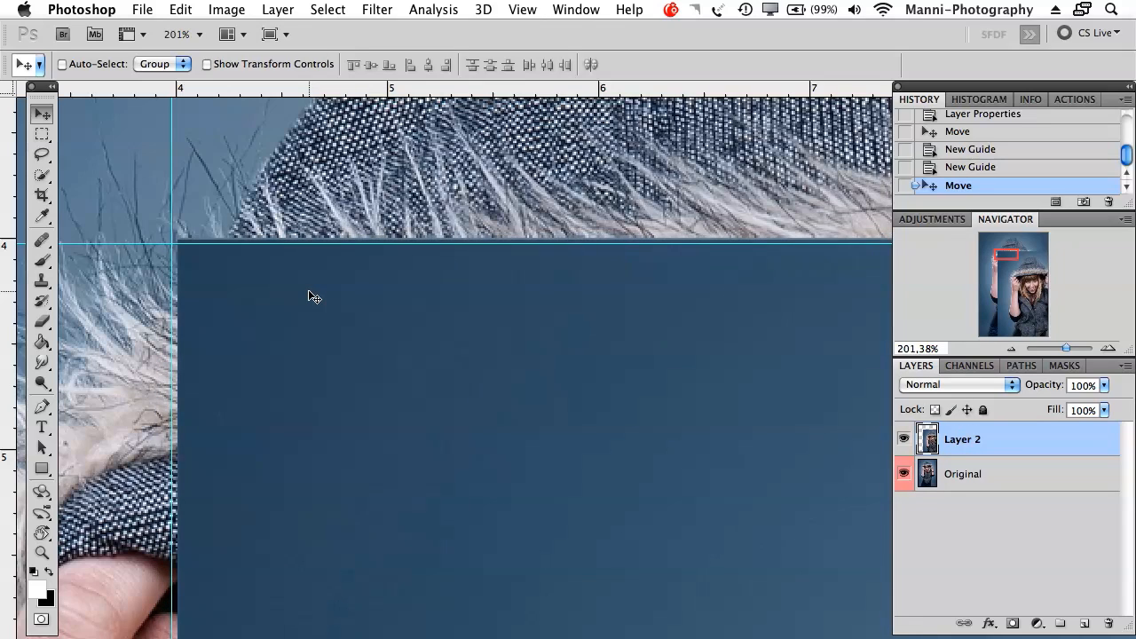
key("Down")
key("Left")
key("Left")
key("Right")
key("Left")
key("Up")
key("Down")
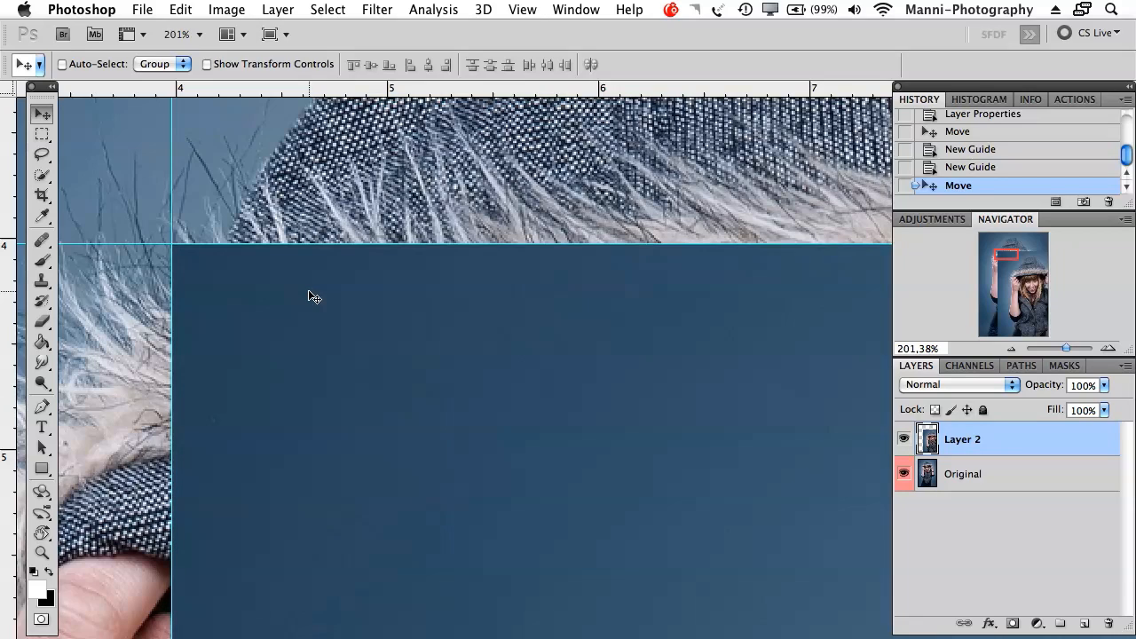
Move Layer 2 back so that it completely covers the Original layer and fills the canvas
left_click_drag(1066, 348, 1049, 349)
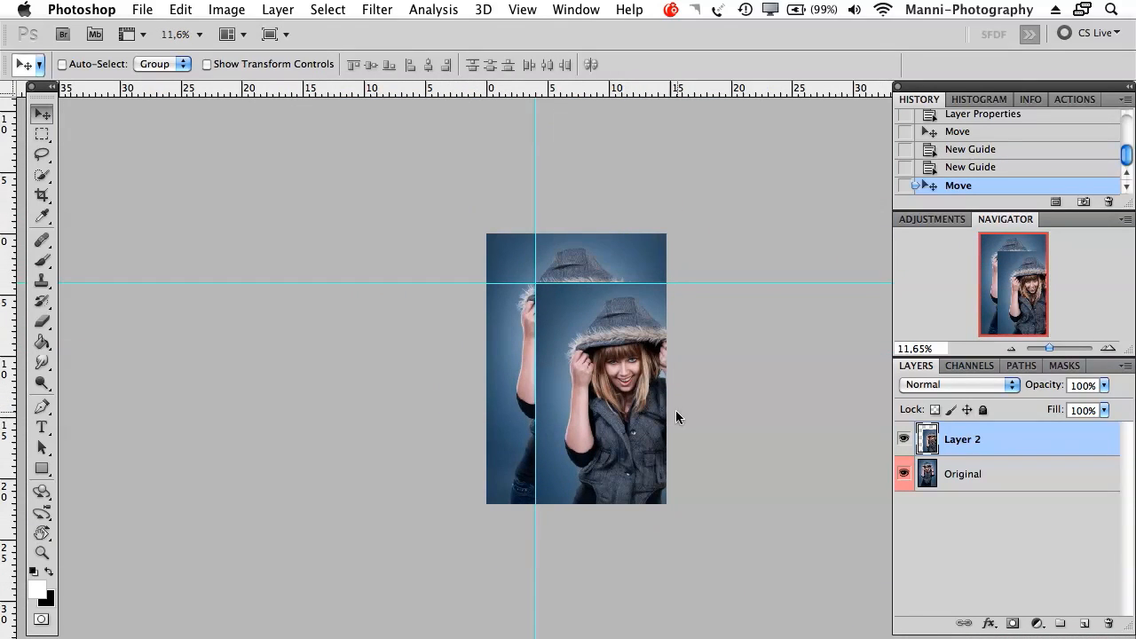
left_click_drag(591, 355, 508, 359)
left_click_drag(547, 297, 522, 293)
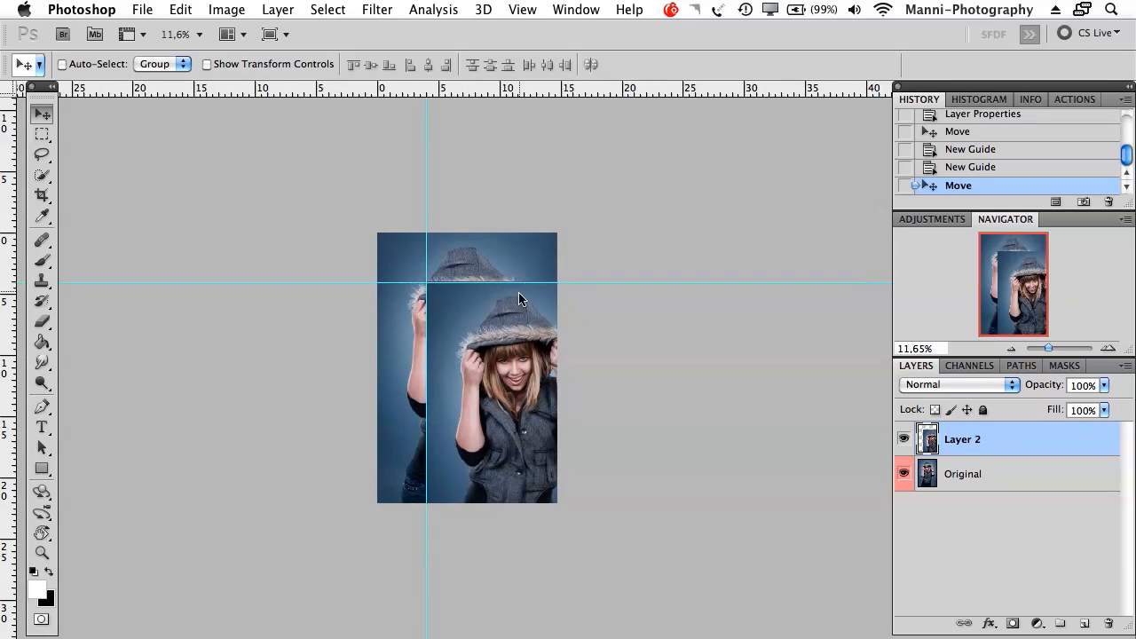
left_click_drag(41, 533, 113, 530)
left_click_drag(491, 349, 499, 392)
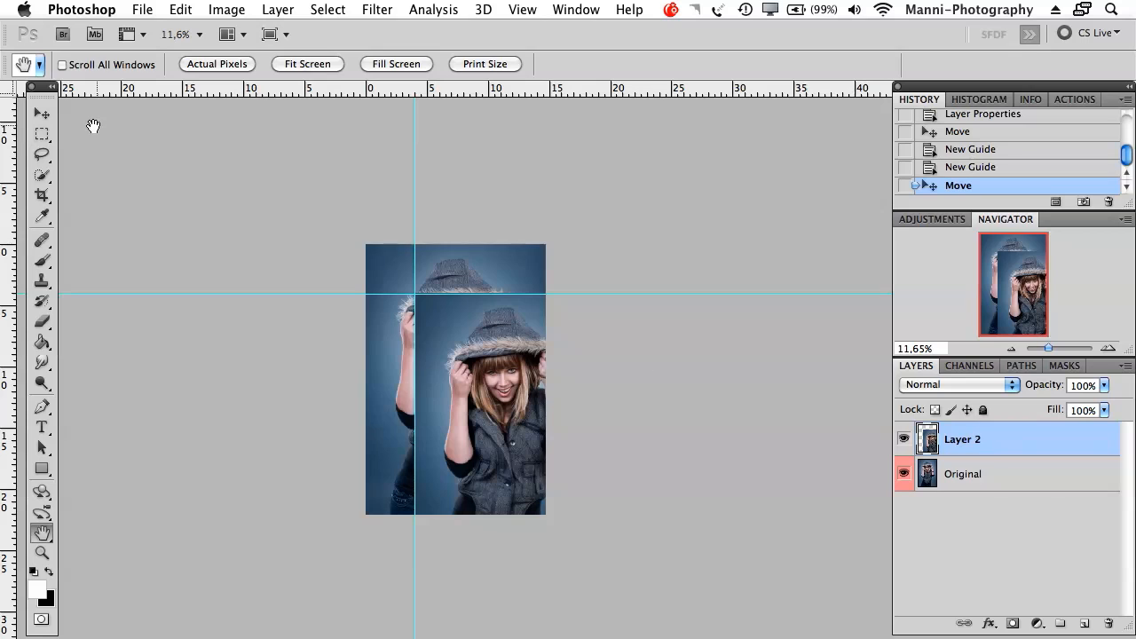
left_click(41, 114)
left_click_drag(486, 395, 443, 357)
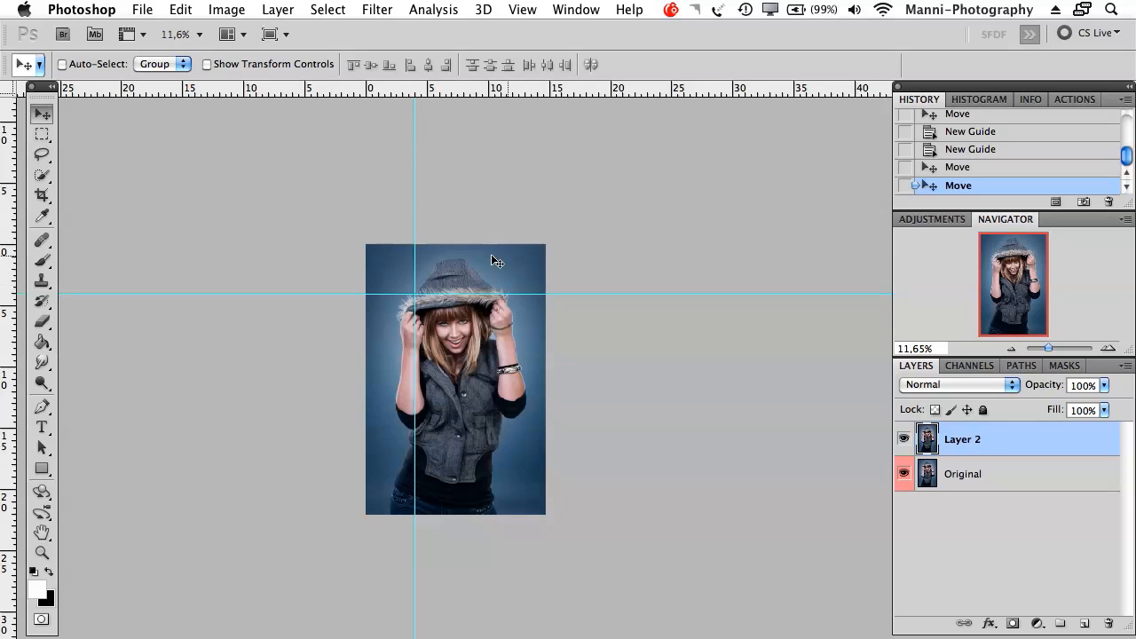
Clear all guides from the document
left_click(523, 9)
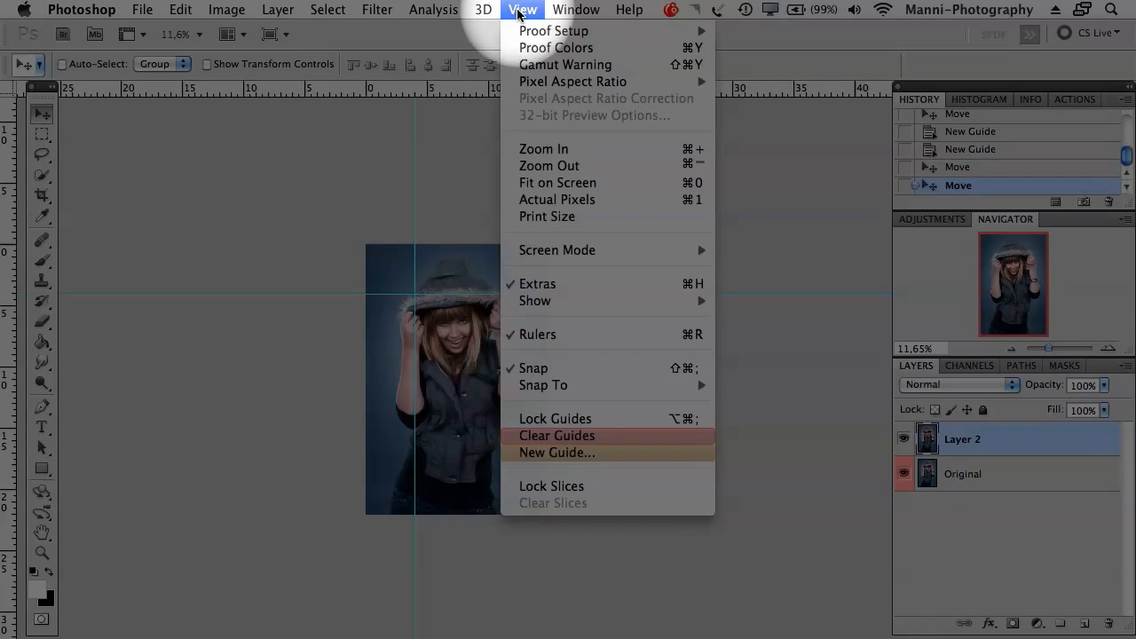
left_click(559, 435)
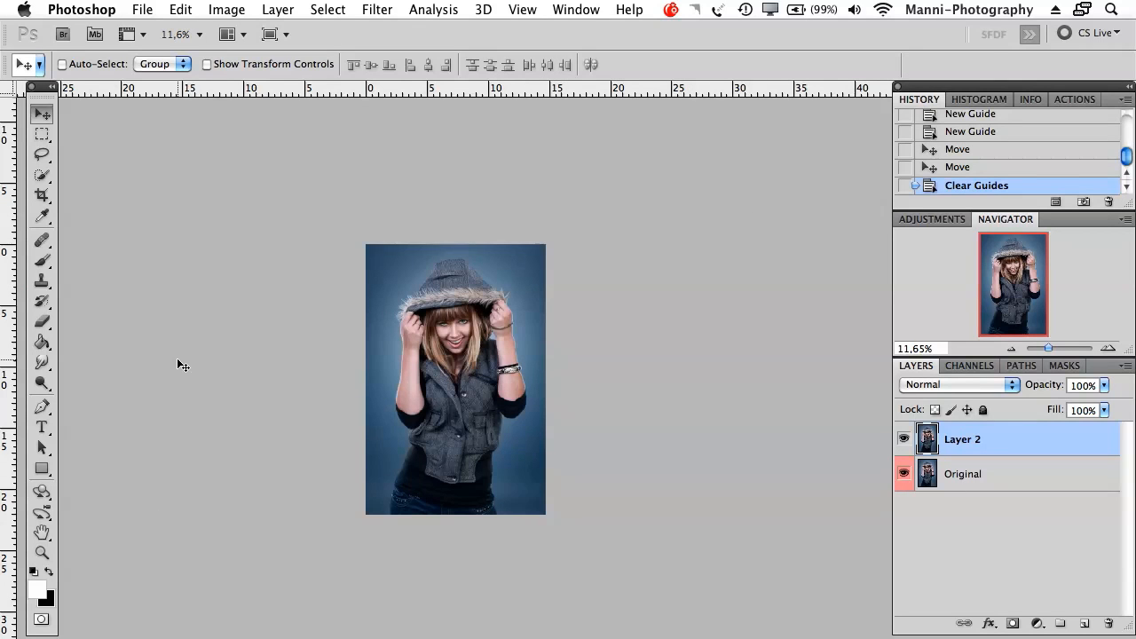
left_click_drag(1049, 348, 1051, 348)
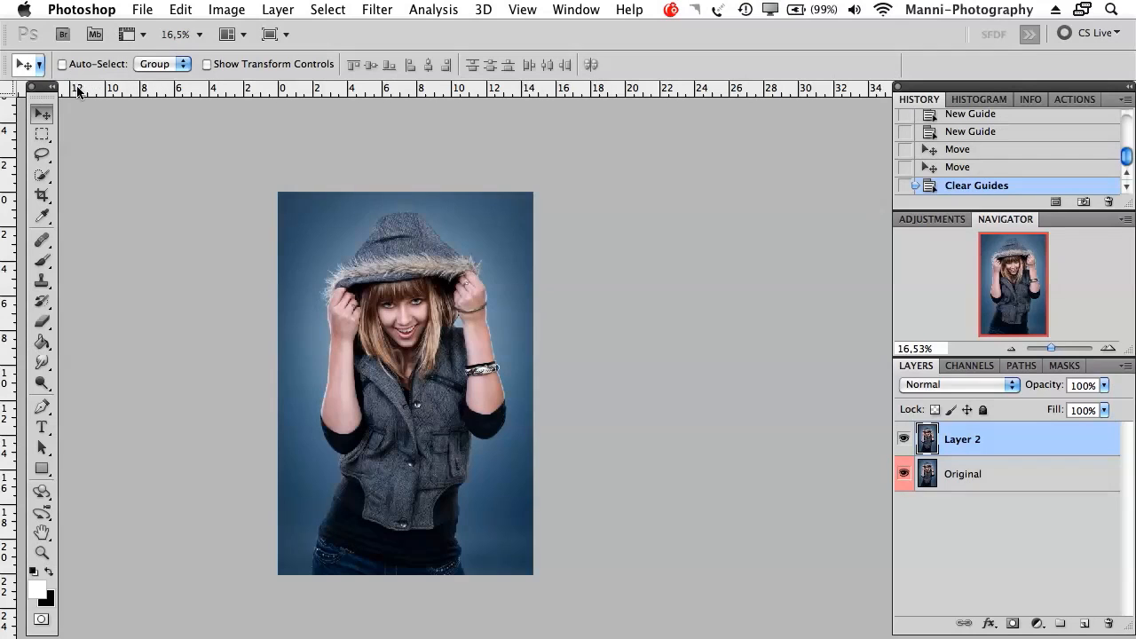
left_click(45, 135)
left_click(42, 174)
left_click(42, 135)
left_click(42, 134)
left_click(42, 194)
left_click(42, 260)
key("r")
key("a")
key("n")
key("p")
left_click(43, 133)
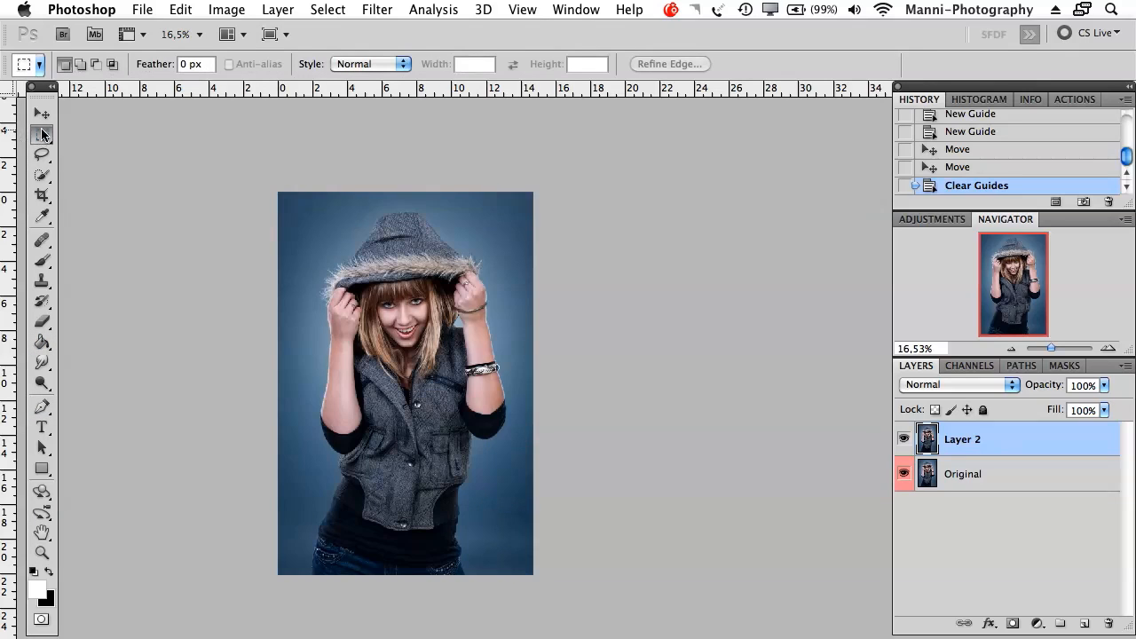
left_click(42, 116)
left_click(42, 134)
left_click(49, 111)
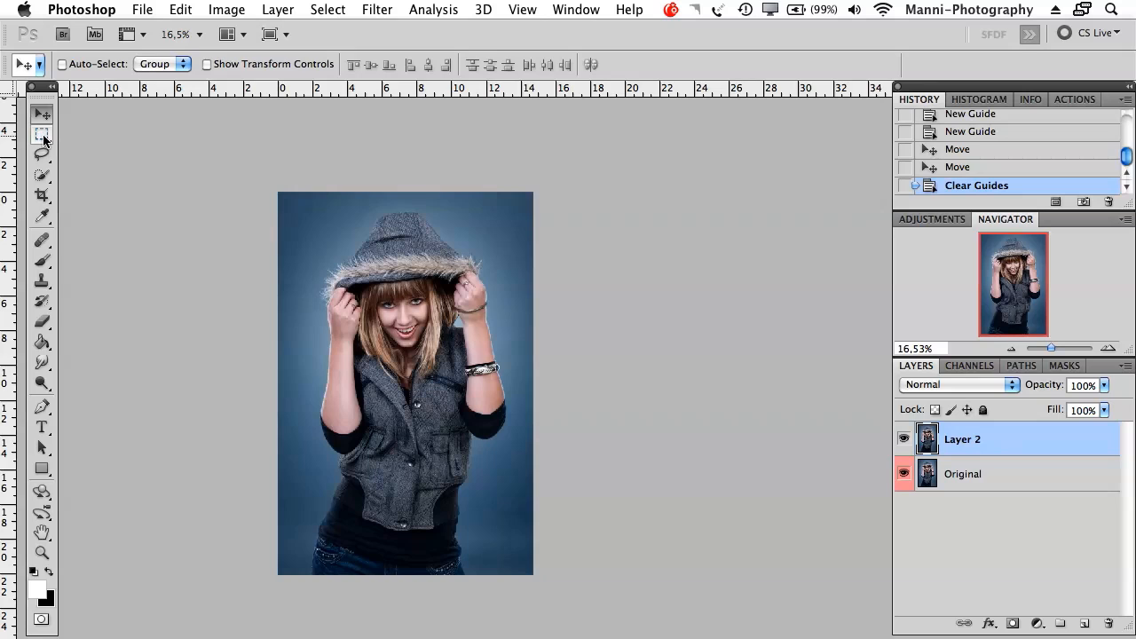
Activate the Rectangular Marquee tool and keep its selection style set to Normal
left_click(43, 136)
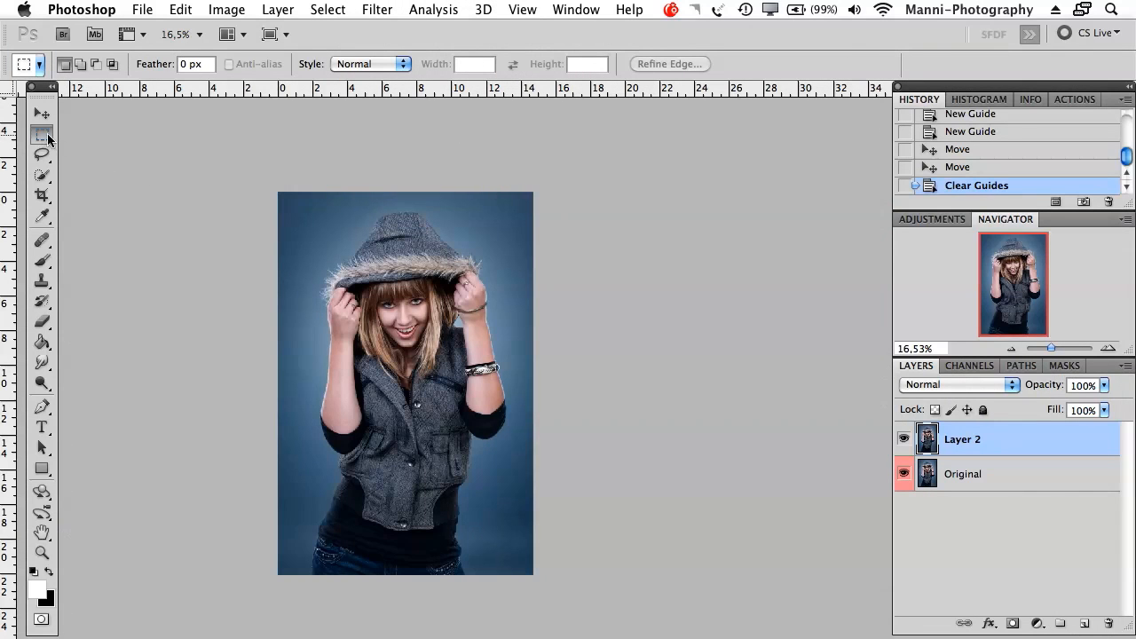
left_click(42, 137)
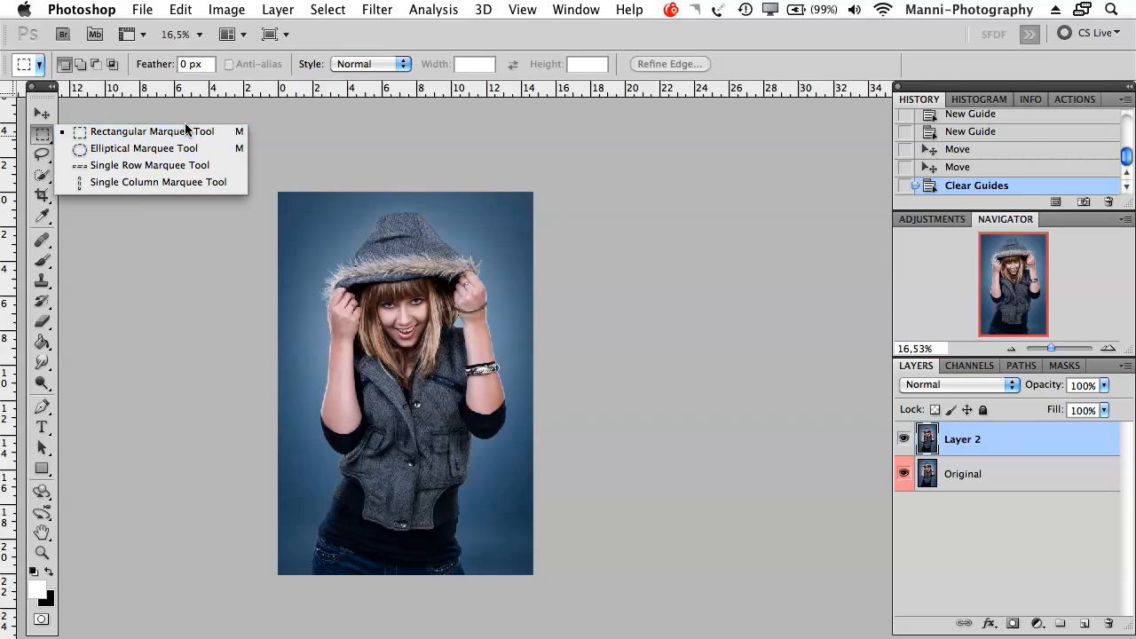
left_click(146, 134)
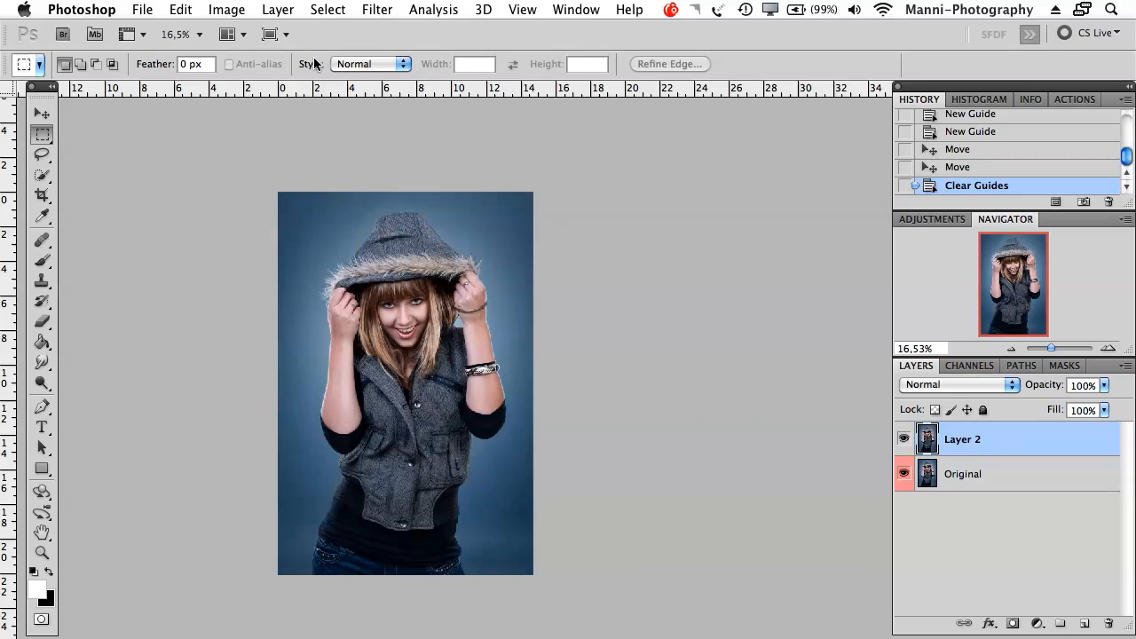
left_click(360, 69)
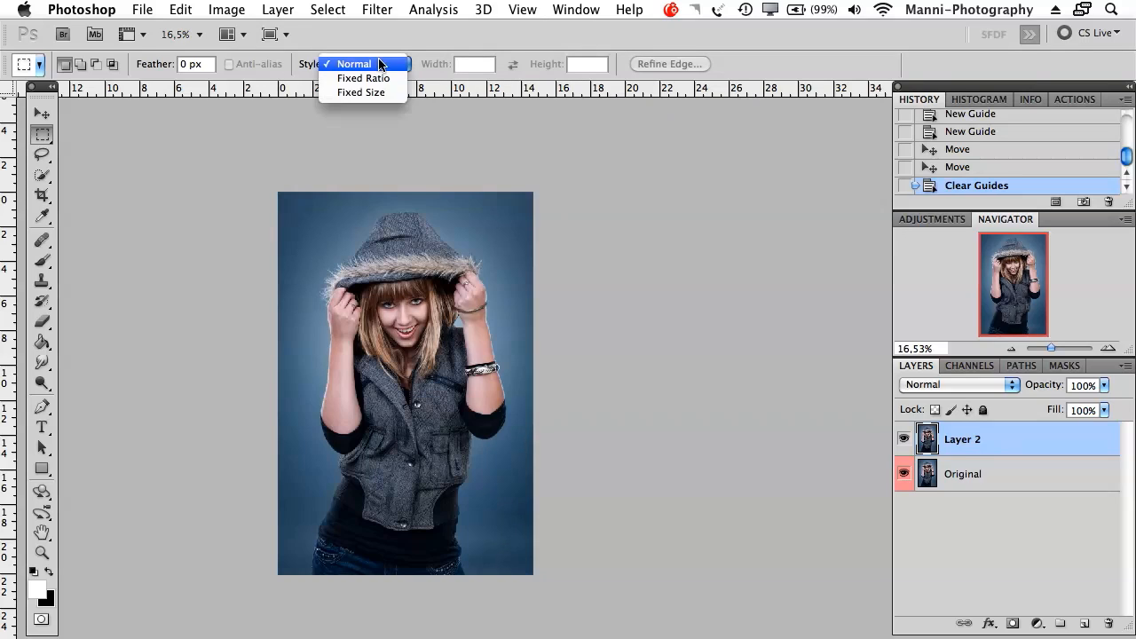
left_click(453, 83)
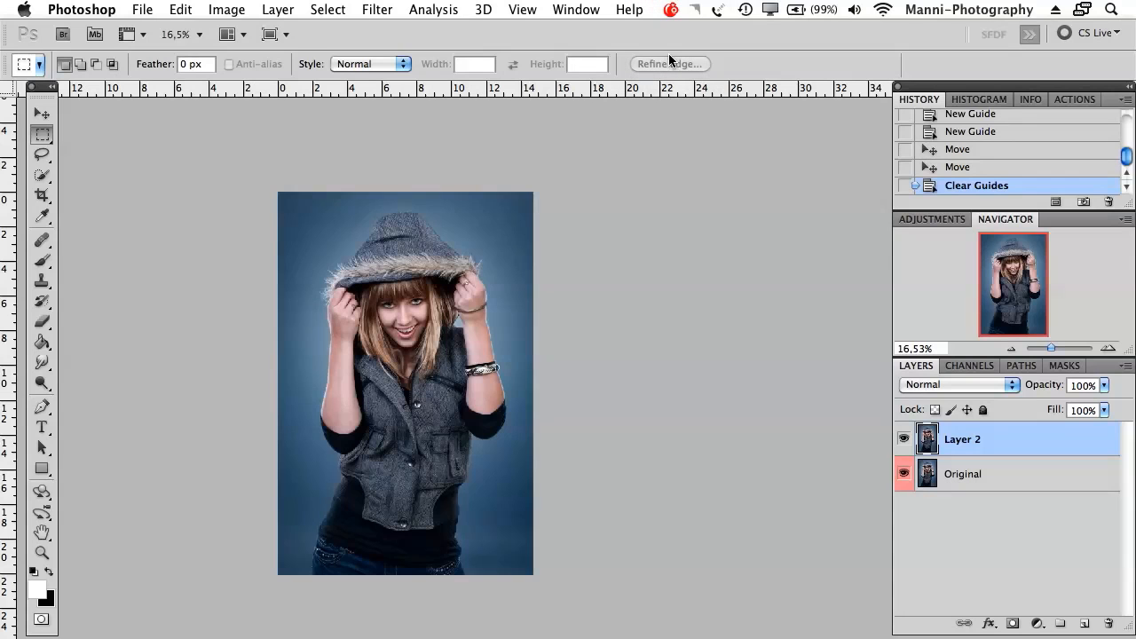
left_click(45, 135)
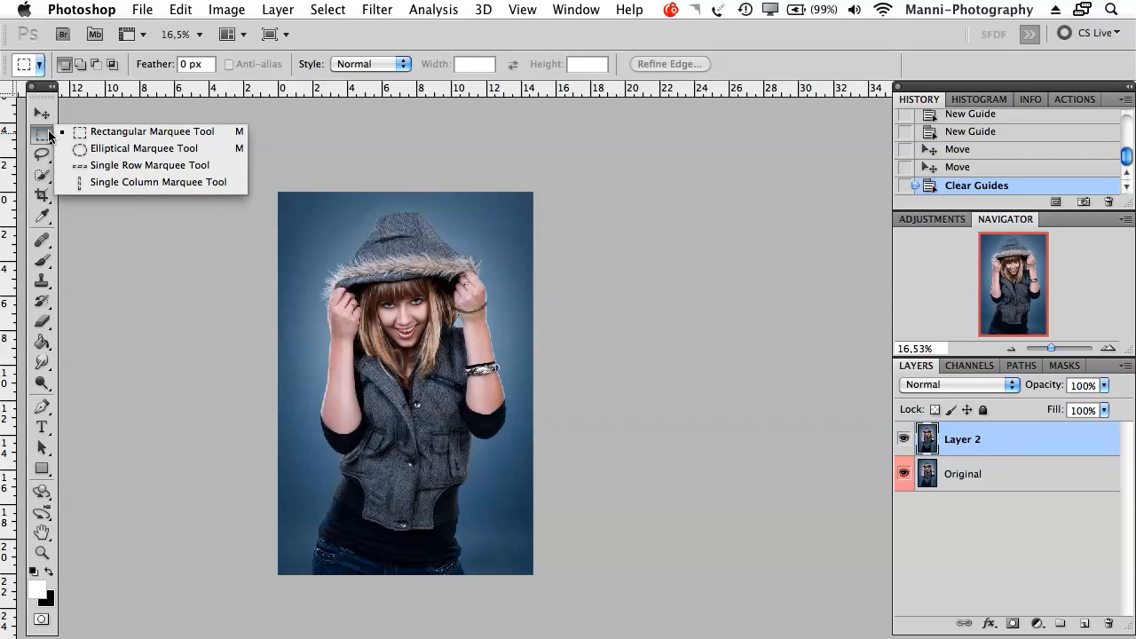
left_click(106, 135)
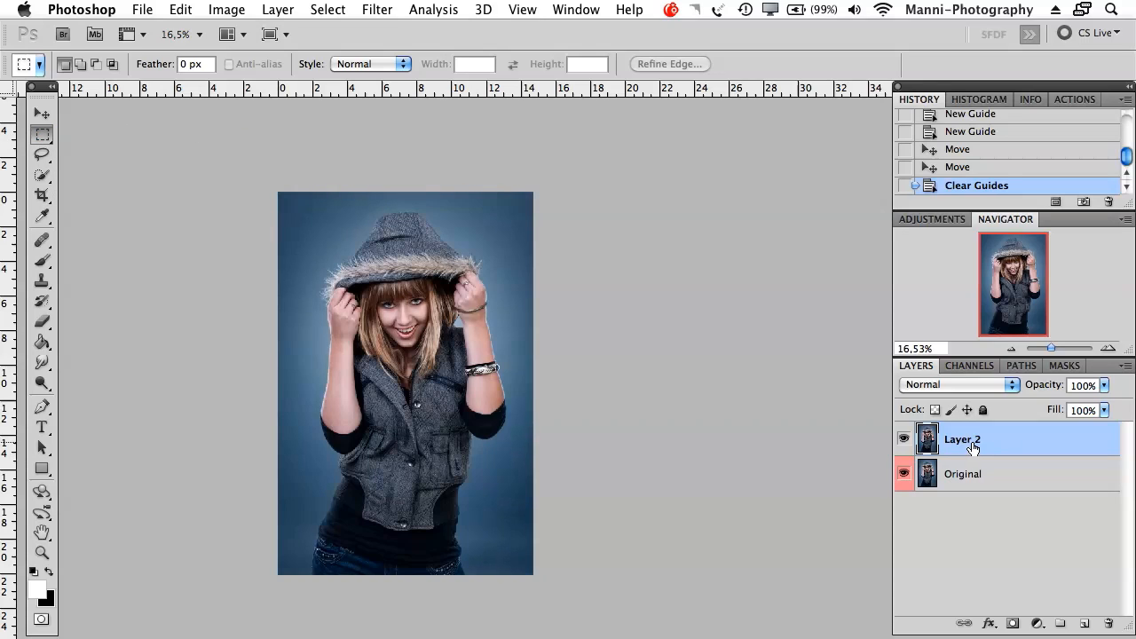
Draw a rectangular selection on Layer 2 around the face and hair, from the fur trim down to the collar
left_click_drag(1052, 349, 1057, 349)
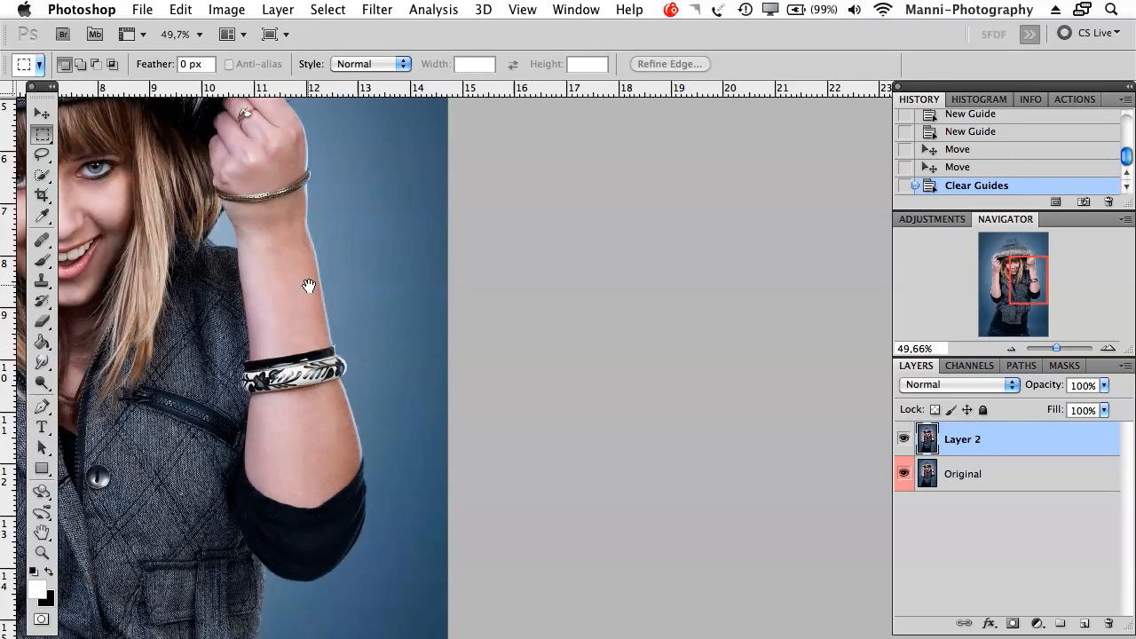
left_click_drag(239, 280, 542, 326)
scroll(540, 315, "up", 2)
scroll(540, 315, "right", 1)
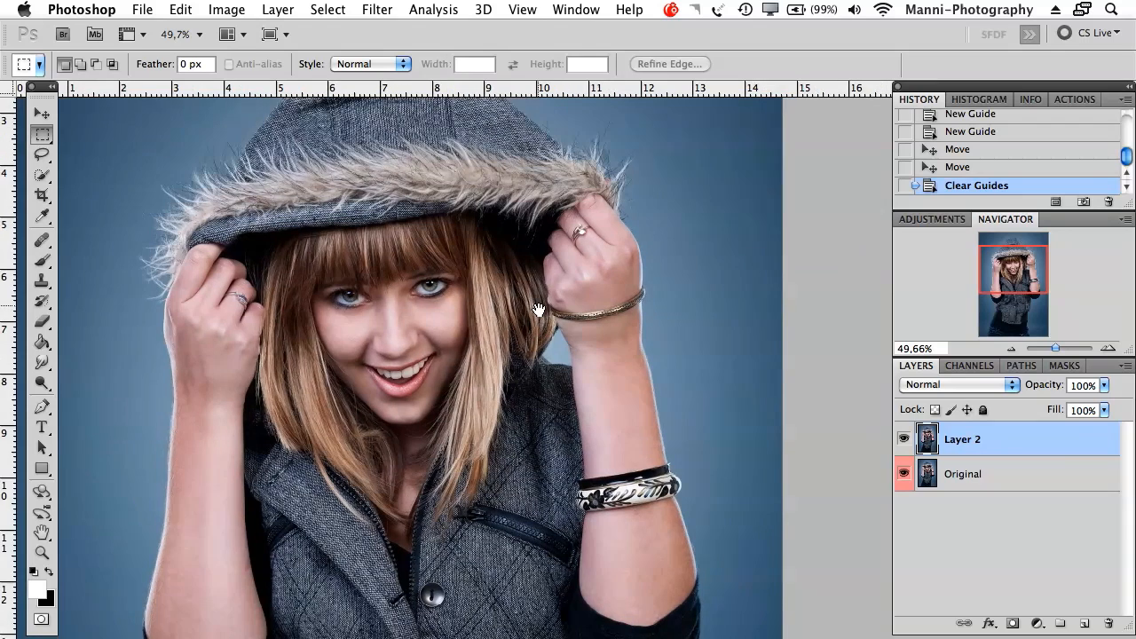
left_click_drag(278, 404, 561, 488)
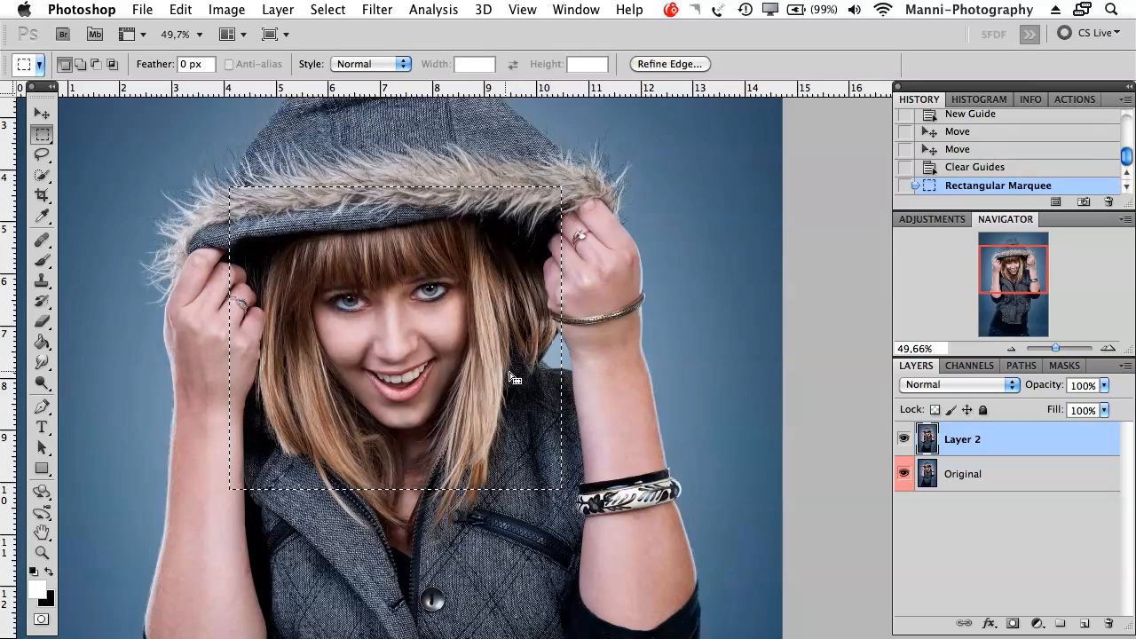
Paint white test strokes outside and across the face selection with the Brush tool, and revert to the history state before the strokes
key("b")
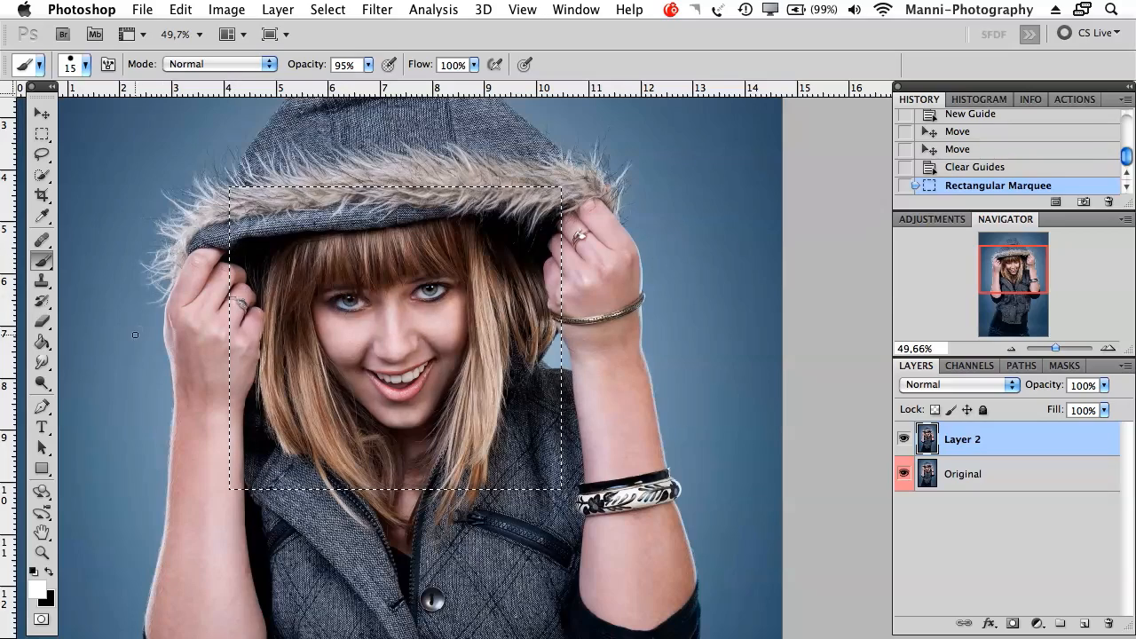
left_click(137, 367)
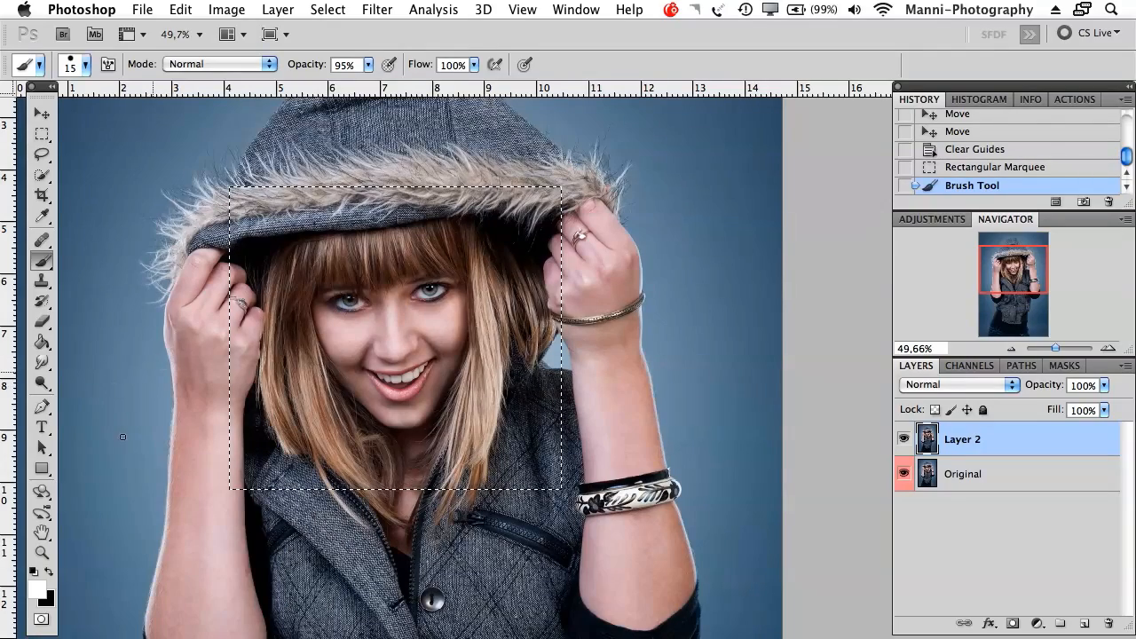
left_click(145, 488)
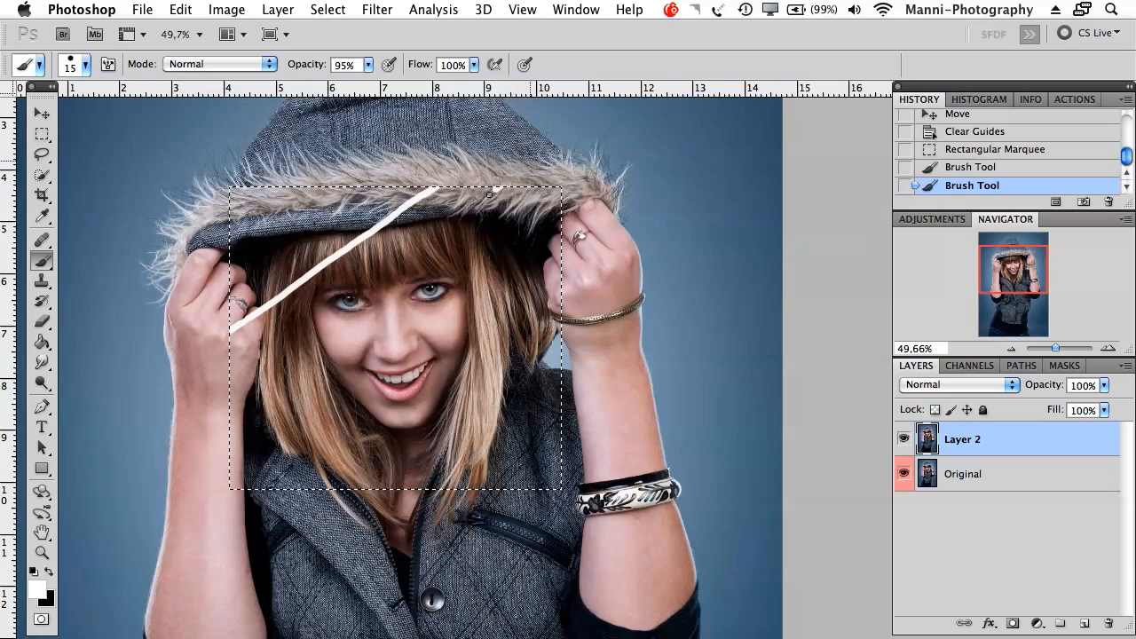
mouse_move(578, 256)
left_mouse_down()
mouse_move(338, 450)
mouse_move(553, 204)
mouse_move(254, 470)
mouse_move(337, 183)
left_mouse_up()
mouse_move(524, 284)
left_mouse_down()
mouse_move(559, 301)
mouse_move(555, 480)
left_mouse_up()
left_click_drag(448, 329, 498, 488)
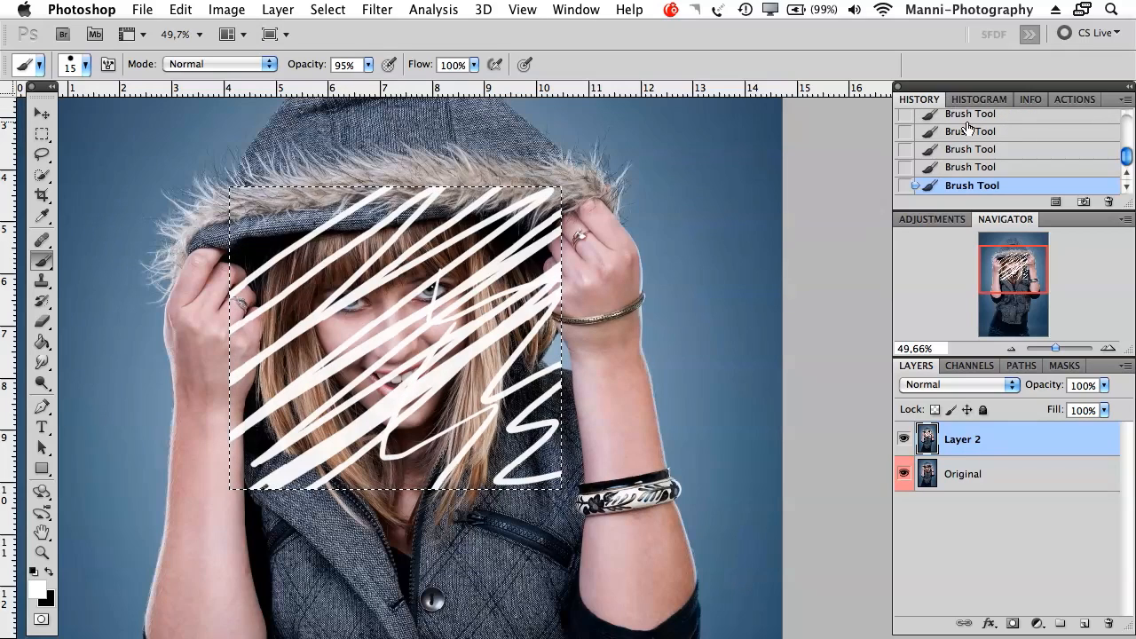
scroll(1128, 158, "up", 3)
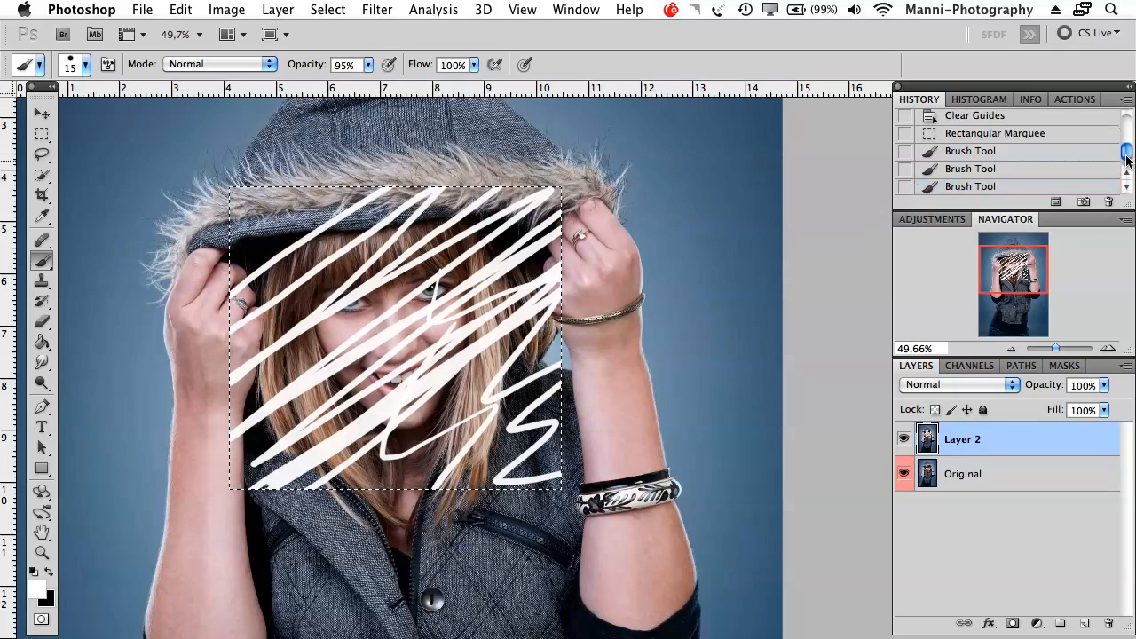
left_click(1000, 141)
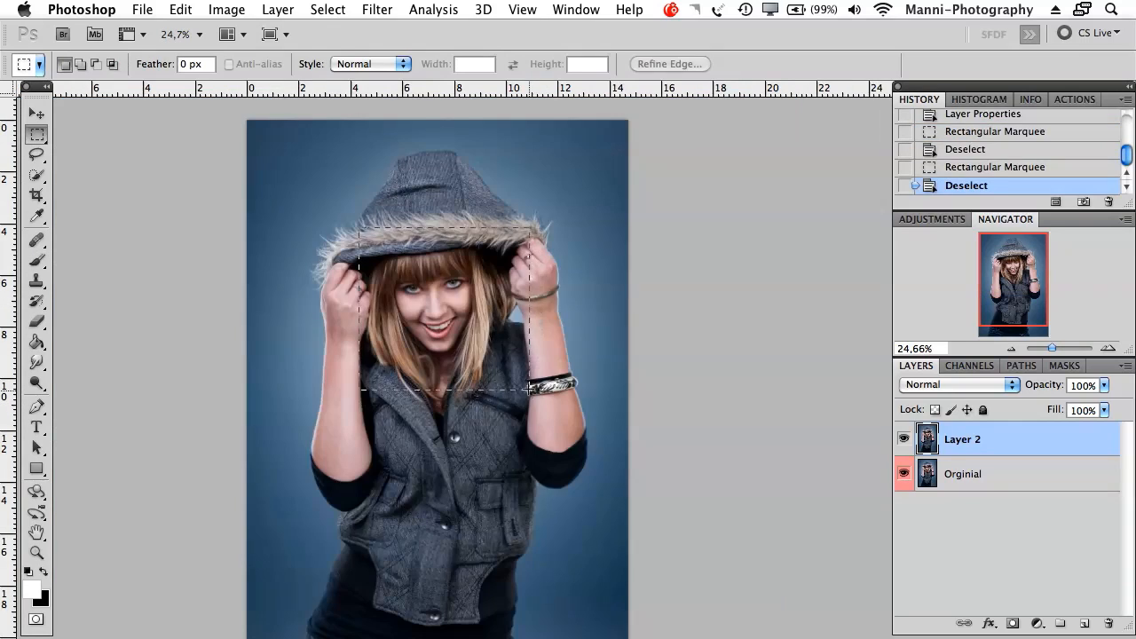
Draw a rectangular selection around the face and invert it so everything outside the rectangle is selected
left_click_drag(359, 229, 527, 387)
right_click(459, 312)
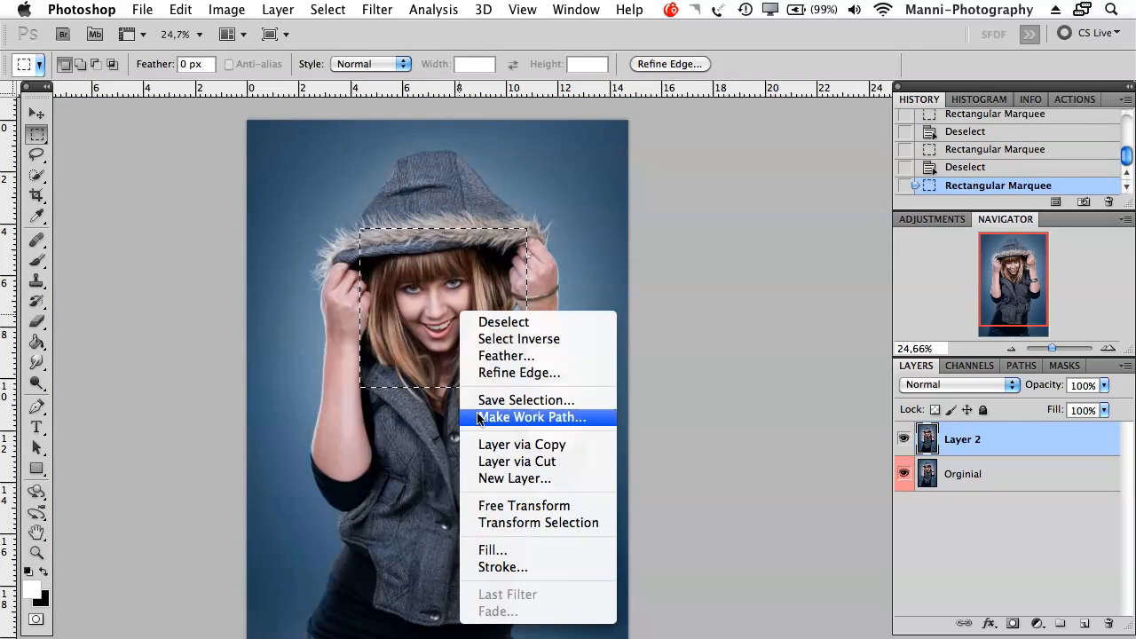
left_click(529, 344)
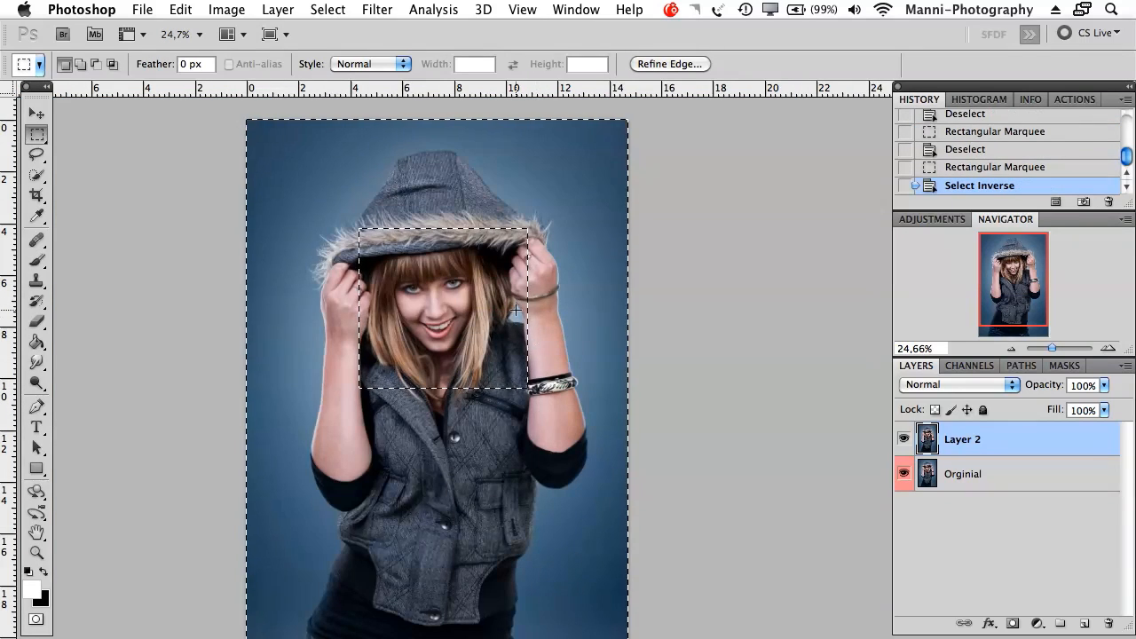
Paint white zigzag test strokes with the Brush tool across the whole portrait while the inverted selection is active
left_click_drag(552, 314, 543, 295)
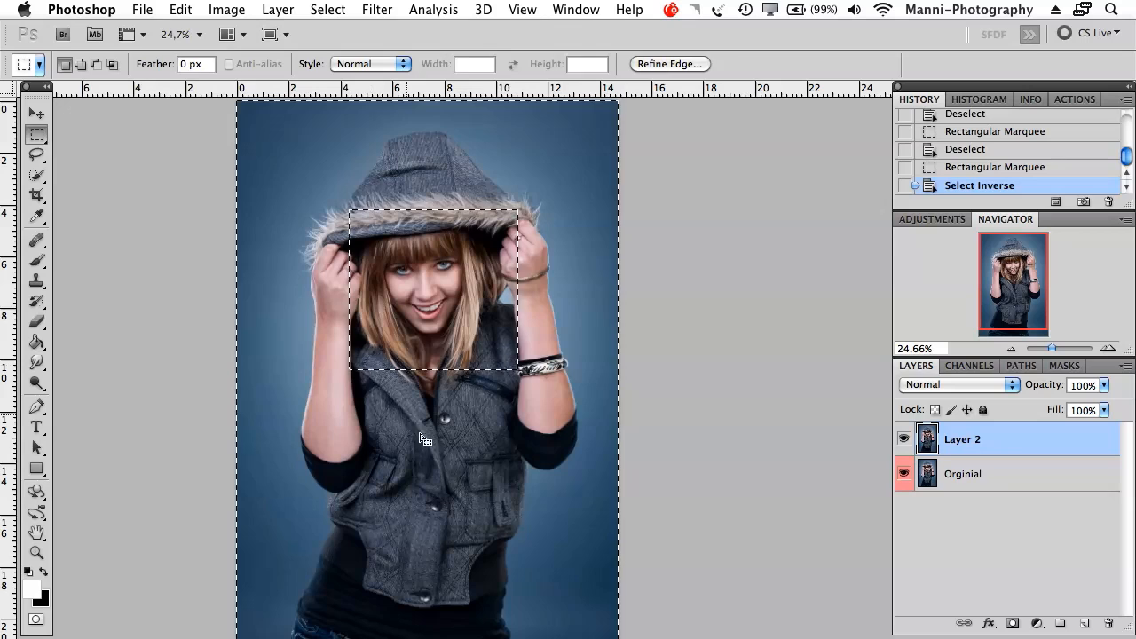
key("b")
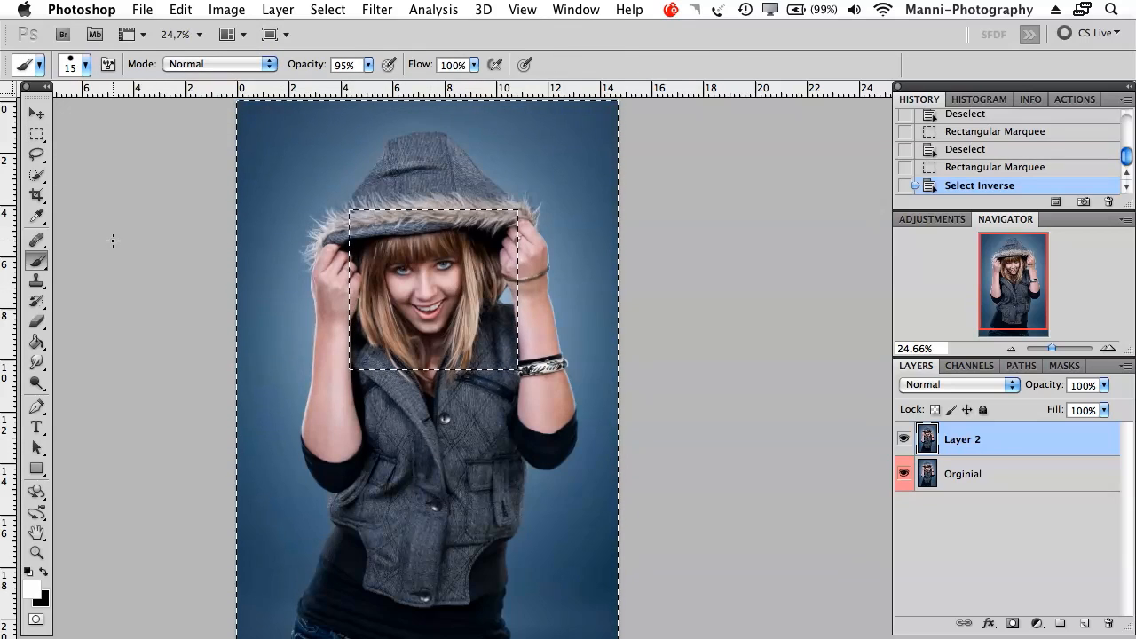
mouse_move(275, 155)
left_mouse_down()
mouse_move(241, 163)
mouse_move(238, 441)
mouse_move(702, 269)
mouse_move(690, 335)
mouse_move(474, 210)
left_mouse_up()
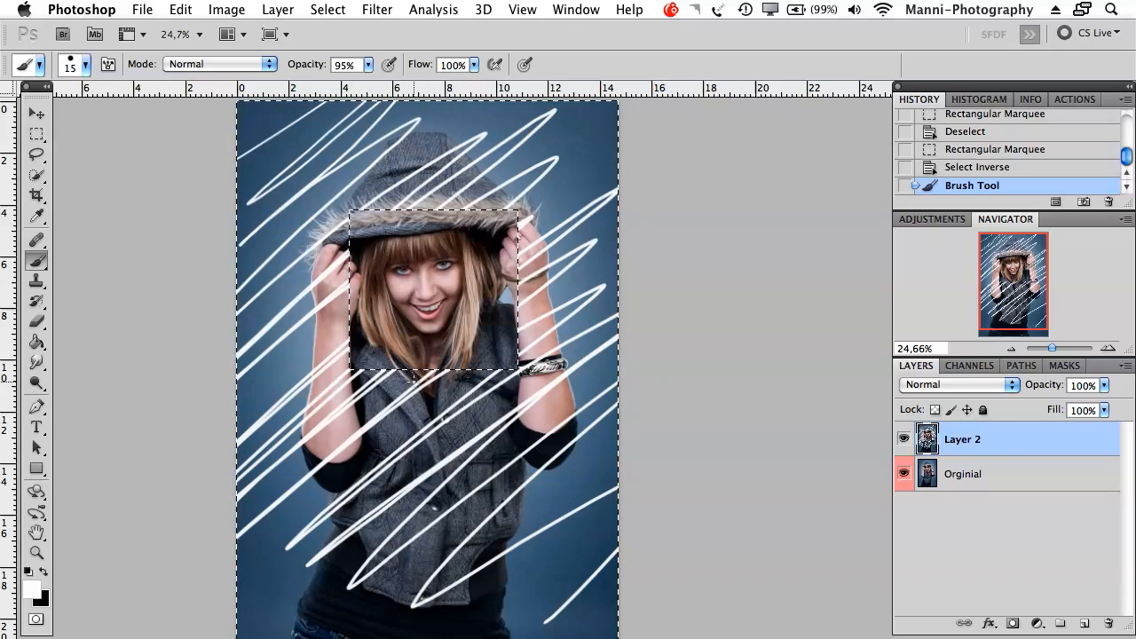
Return to the history state before the inversion and brush strokes, and deselect the rectangle around the face
key("super+d")
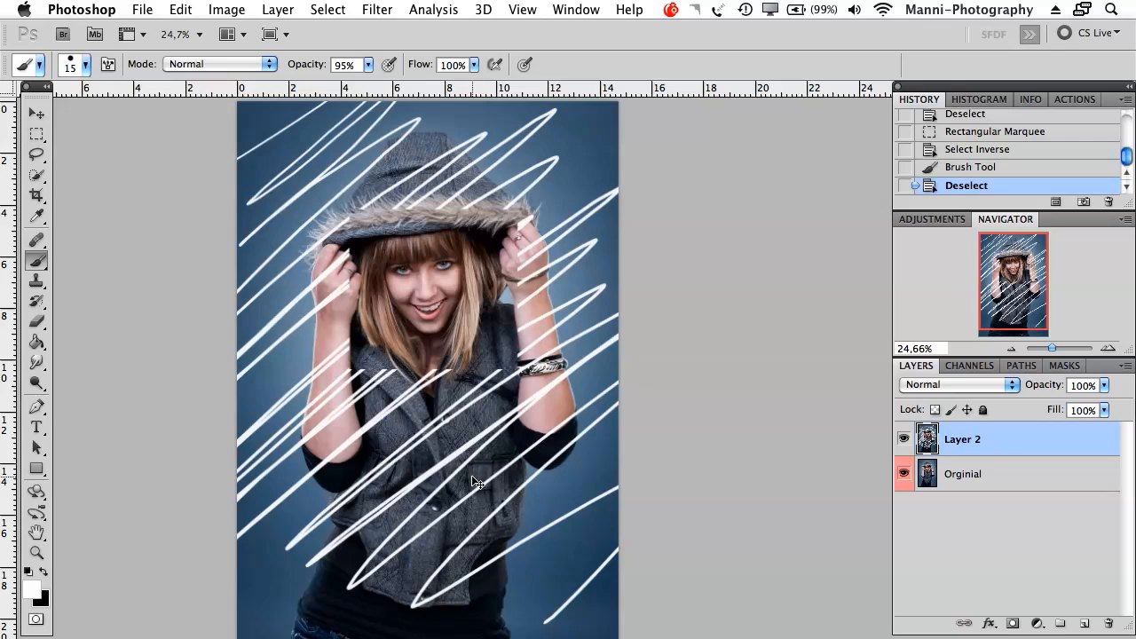
key("super+z")
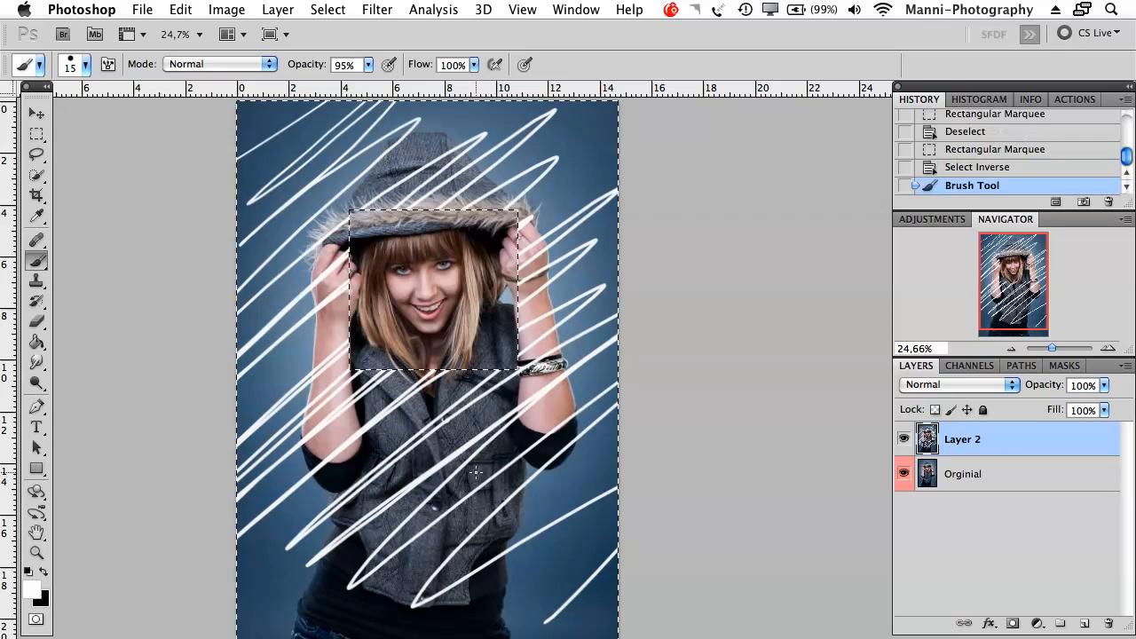
left_click(954, 149)
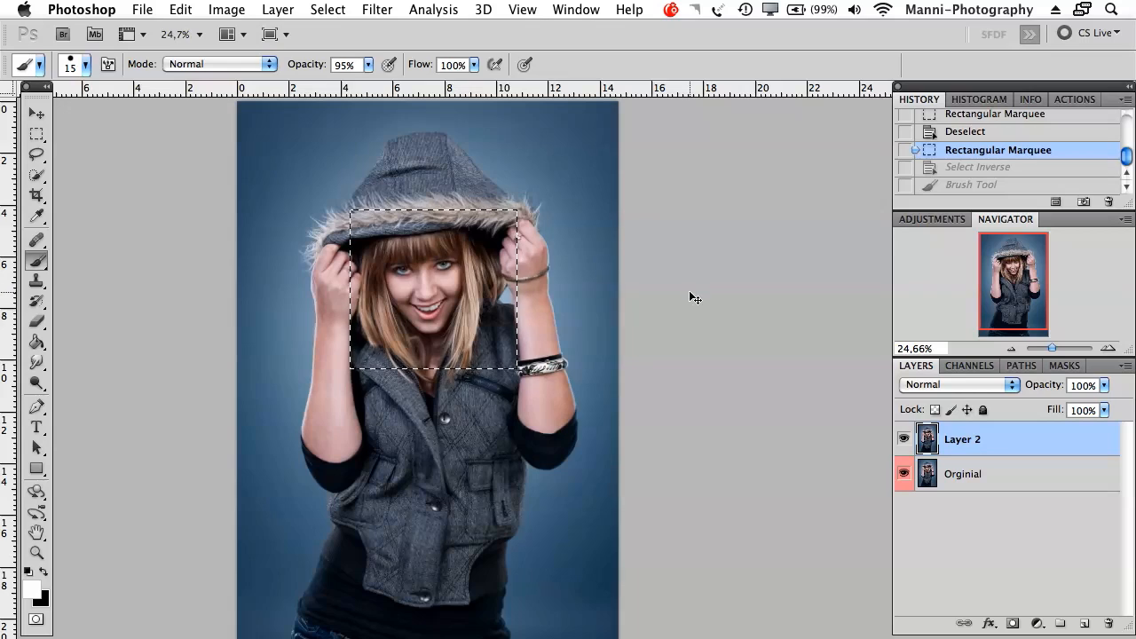
key("super+d")
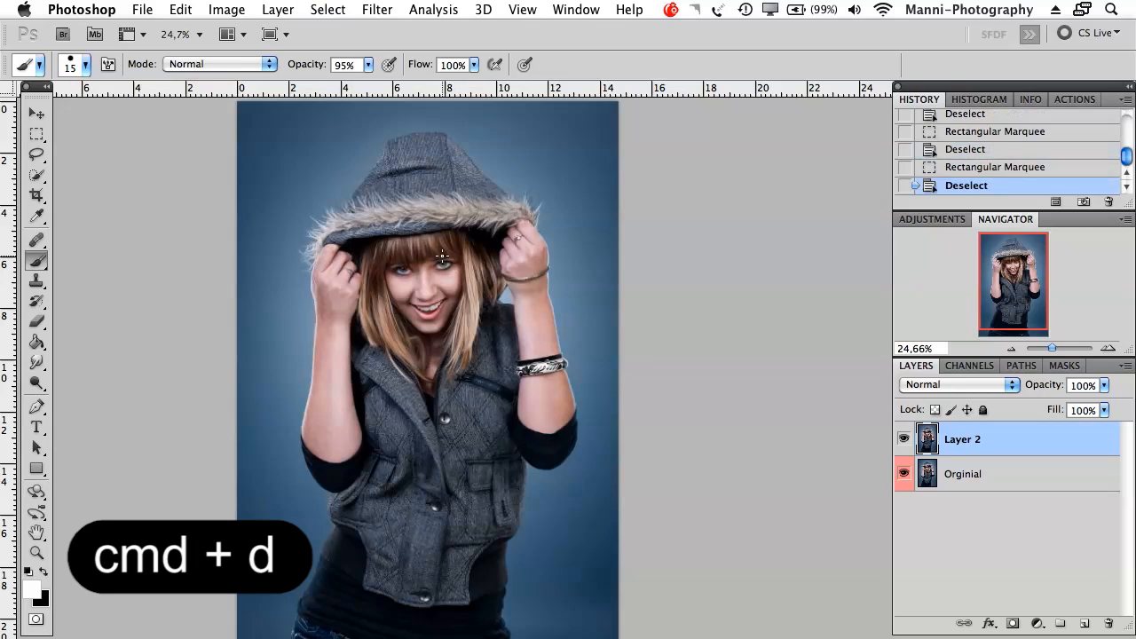
Draw a rectangular selection around the face and add a new layer with an Orange colour label above Layer 2
left_click(37, 136)
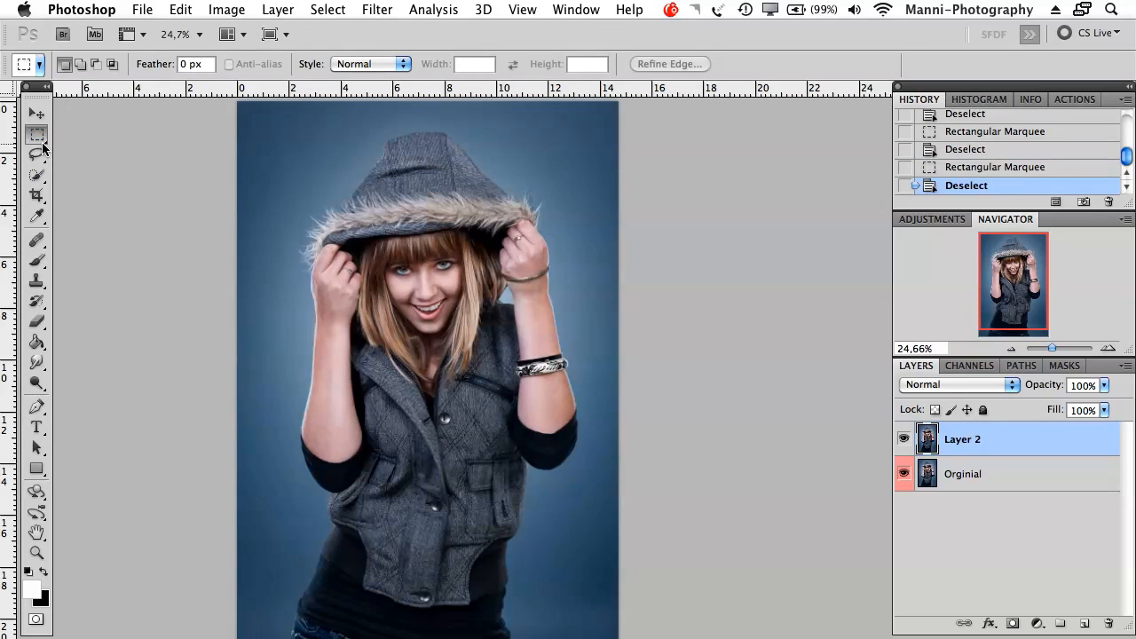
left_click_drag(442, 353, 522, 366)
right_click(451, 307)
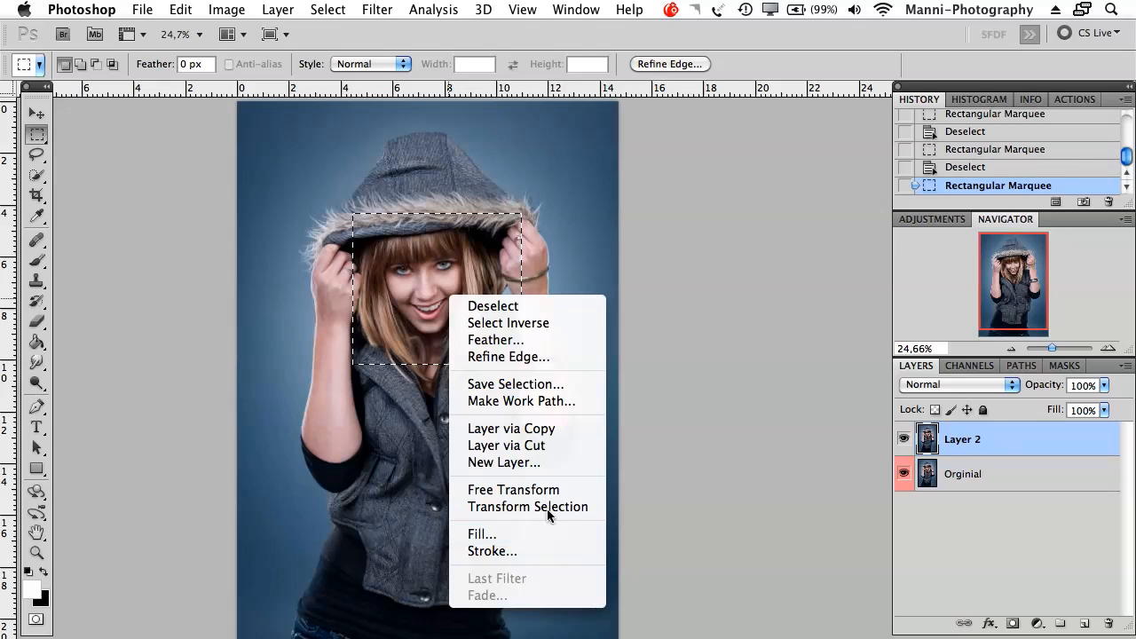
left_click(526, 462)
left_click(334, 167)
key("shift+Left")
left_click(293, 211)
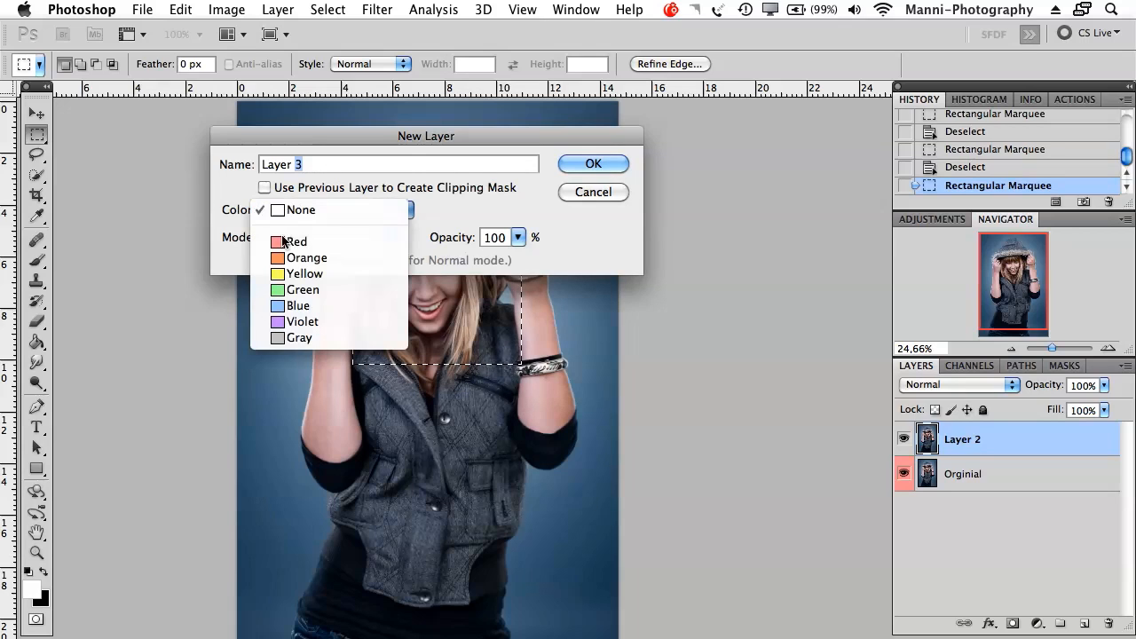
left_click(299, 257)
left_click(593, 163)
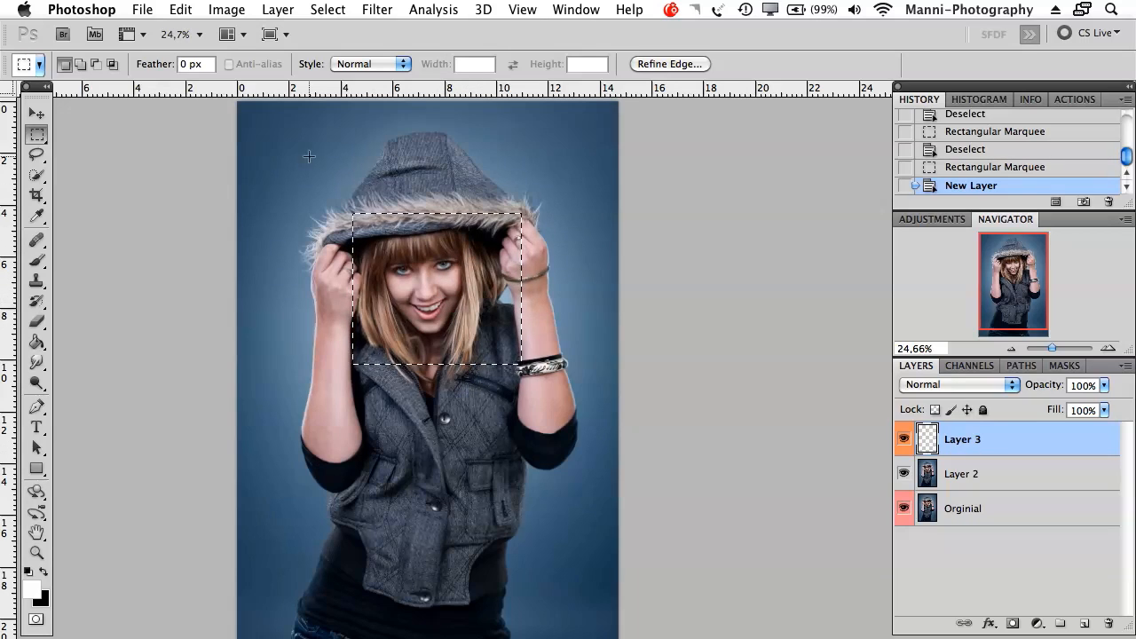
Fill the rectangular selection around the face on Layer 3 with Black in Normal mode at 100% opacity
right_click(450, 284)
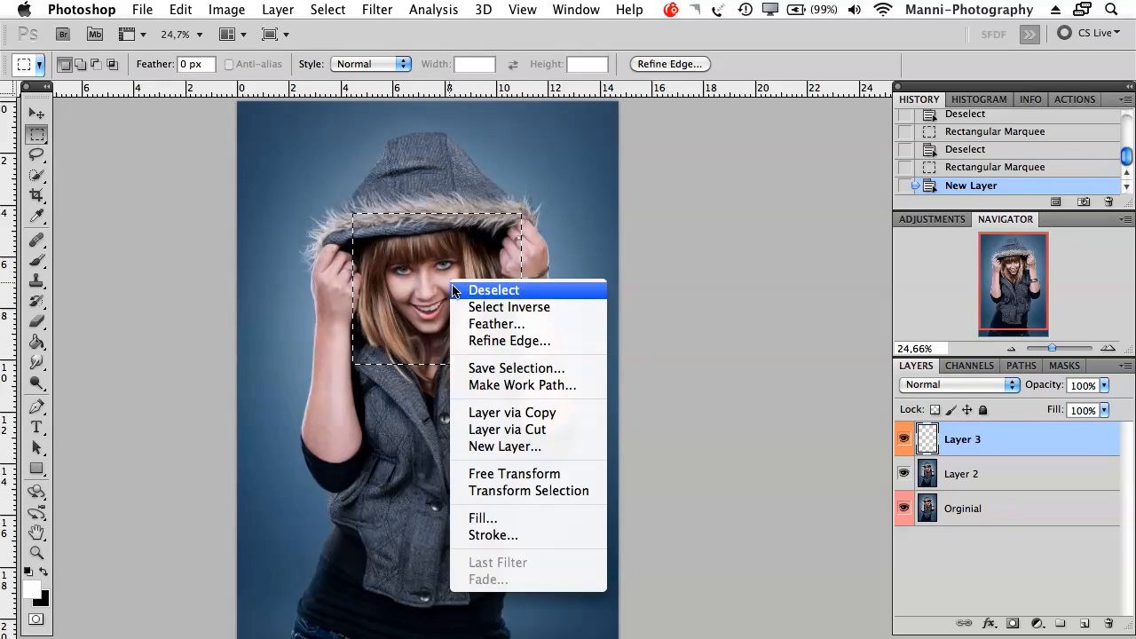
left_click(480, 522)
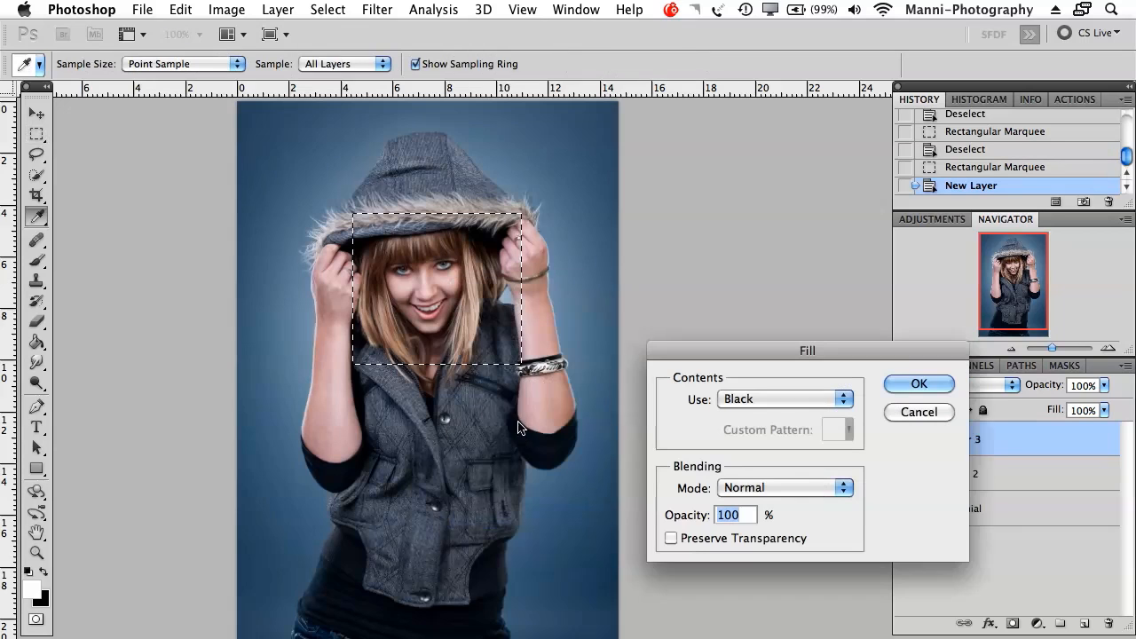
left_click_drag(759, 353, 696, 290)
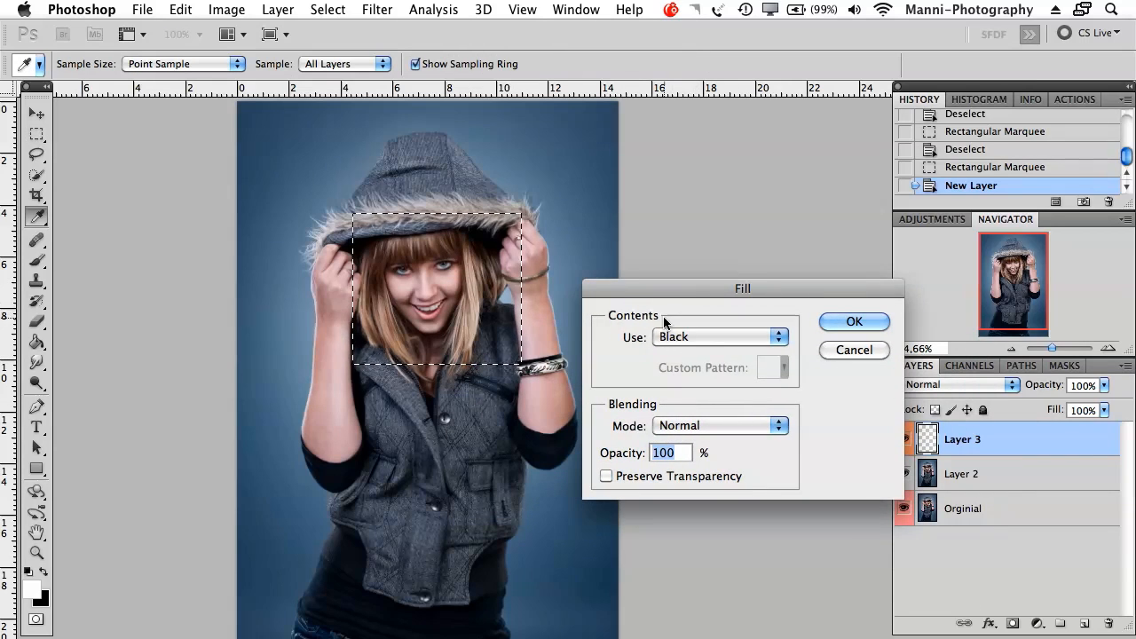
left_click(710, 336)
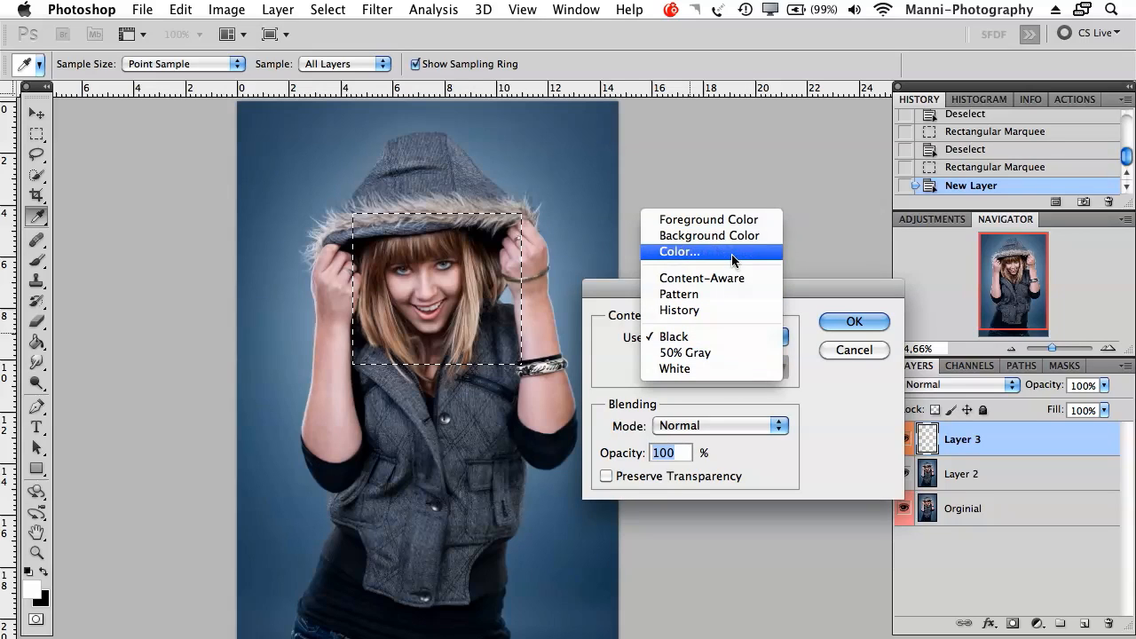
left_click(738, 337)
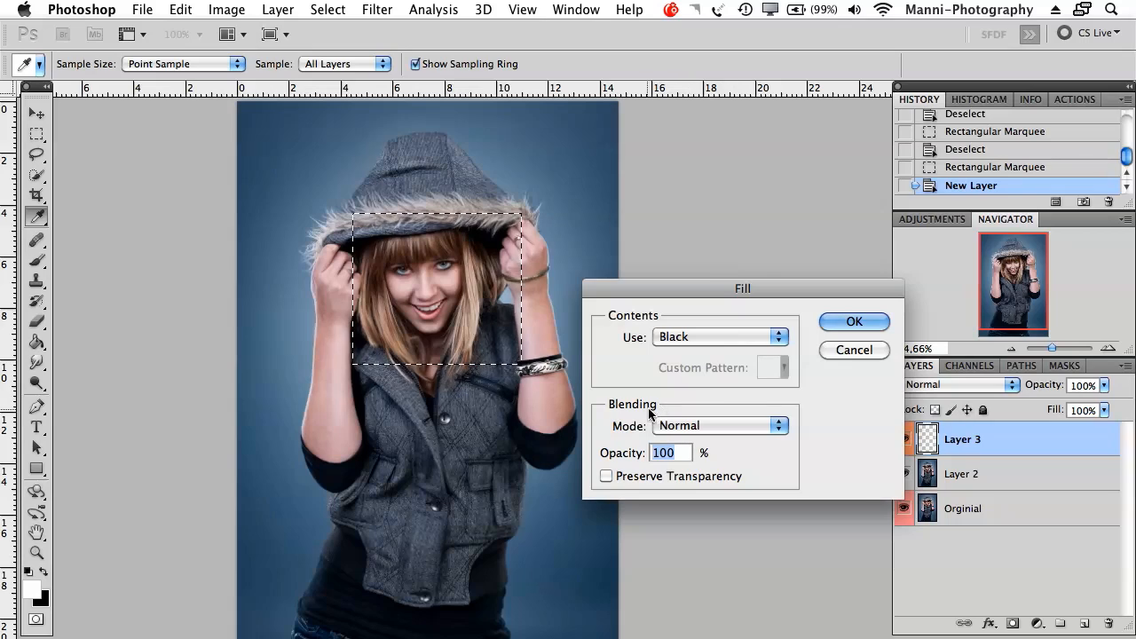
left_click(853, 322)
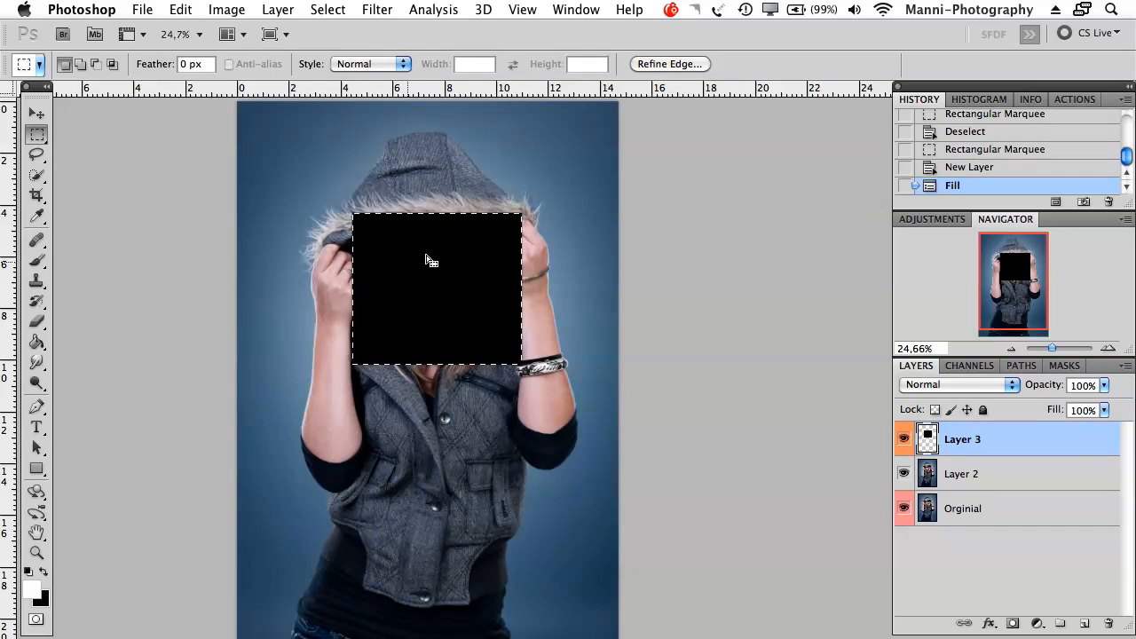
Toggle Layer 3's visibility to compare the portrait with and without the black fill, and deselect the rectangle
left_click(971, 479)
left_click(954, 442)
left_click(904, 439)
left_click(905, 441)
left_click(905, 441)
left_click(904, 442)
key("super+d")
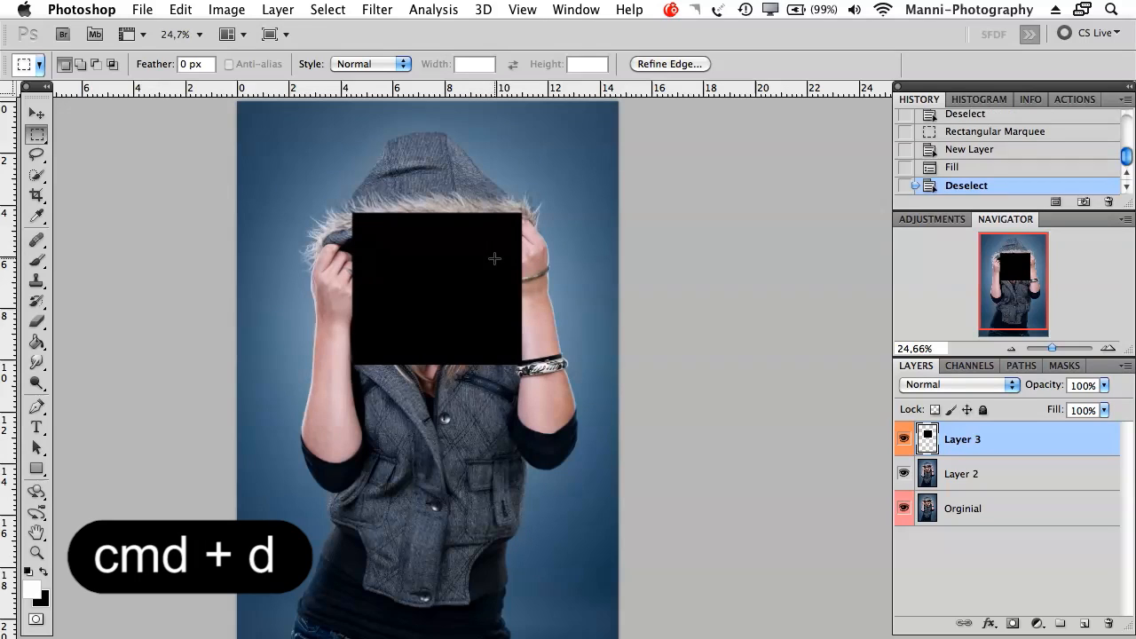
Inspect the edge of the unfeathered black rectangle beside the arm up close, and delete Layer 3
left_click_drag(1045, 353, 1053, 353)
left_click_drag(458, 318, 654, 504)
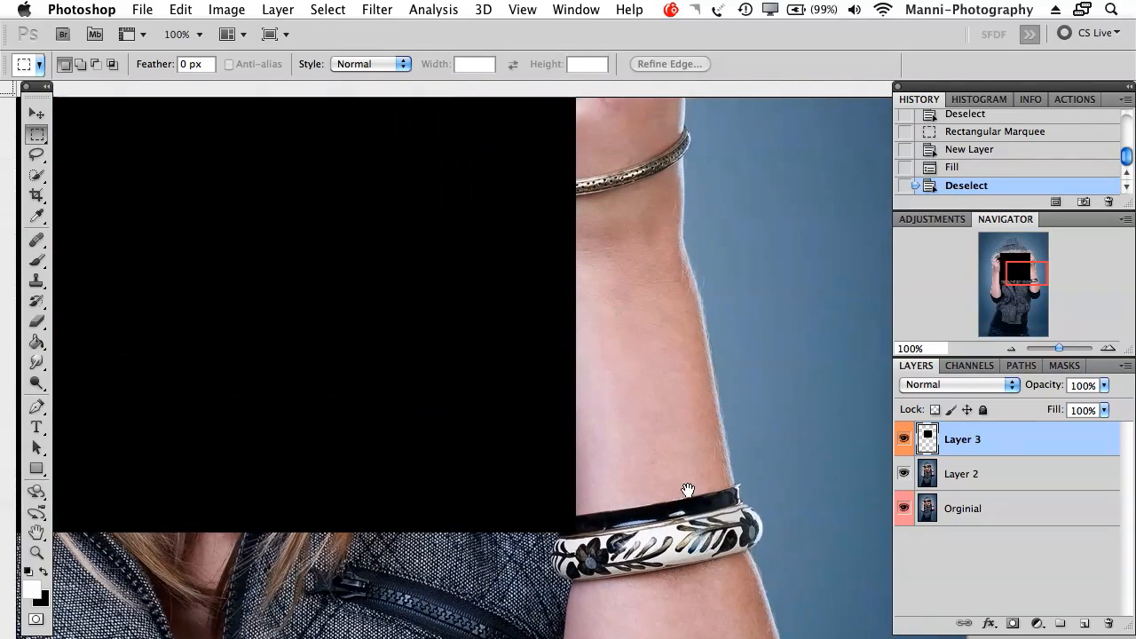
left_click_drag(1059, 348, 1062, 348)
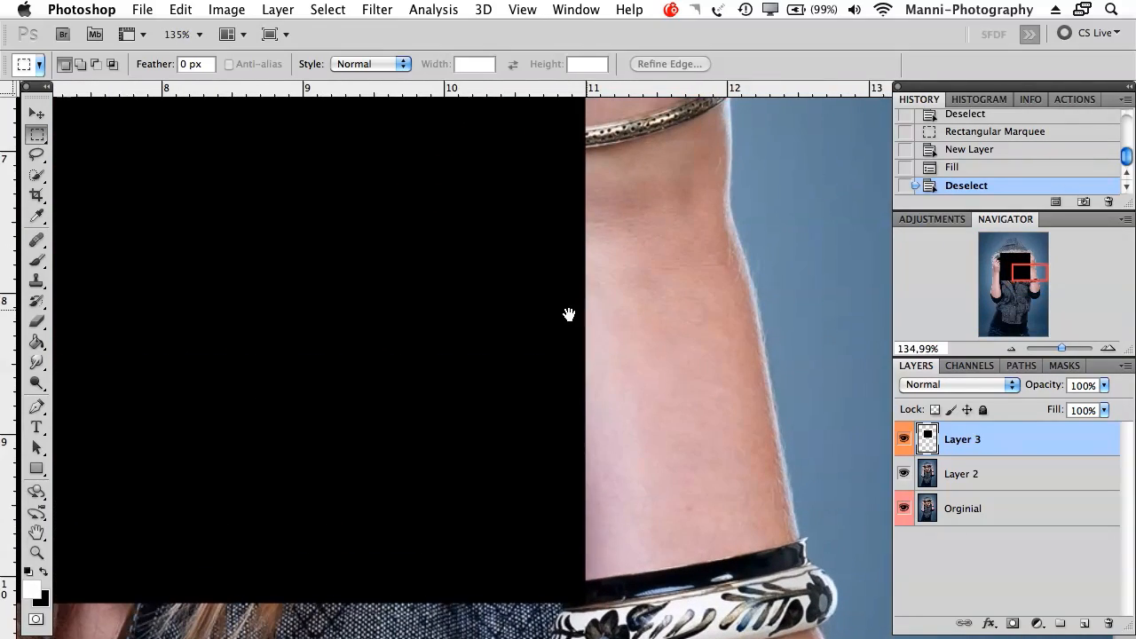
left_click_drag(569, 315, 558, 316)
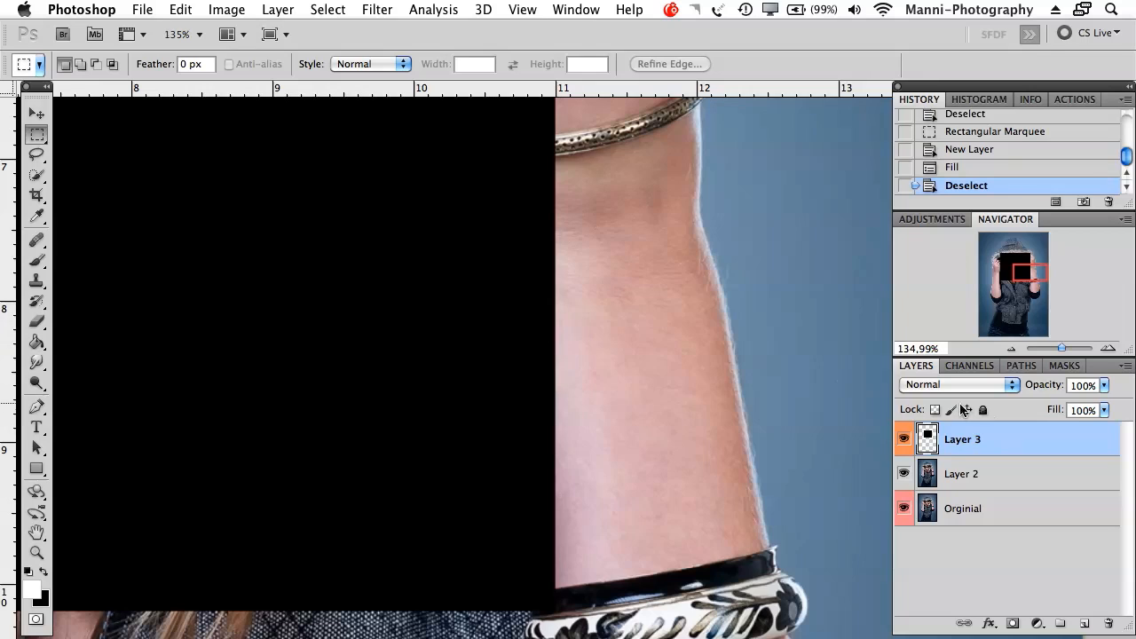
left_click_drag(1064, 353, 1056, 351)
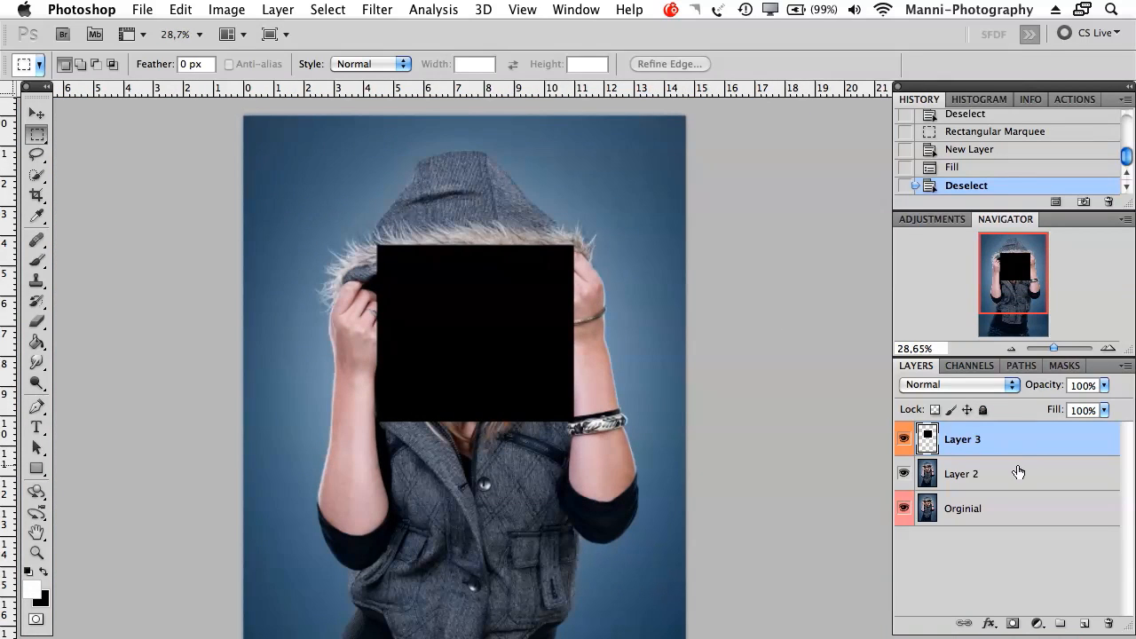
key("Delete")
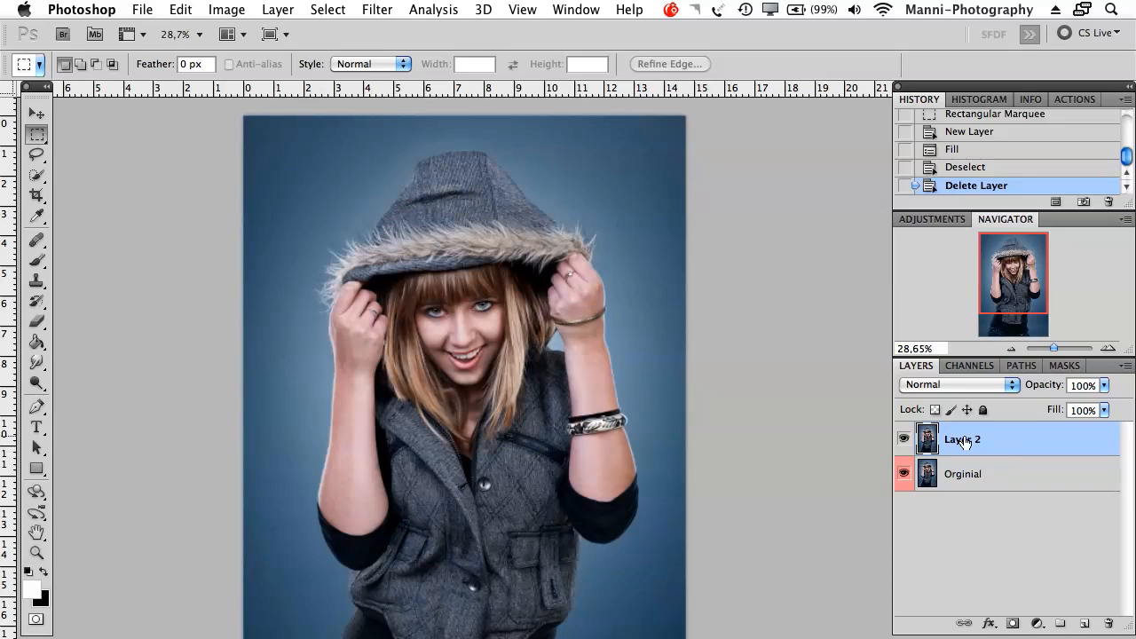
key("BackSpace")
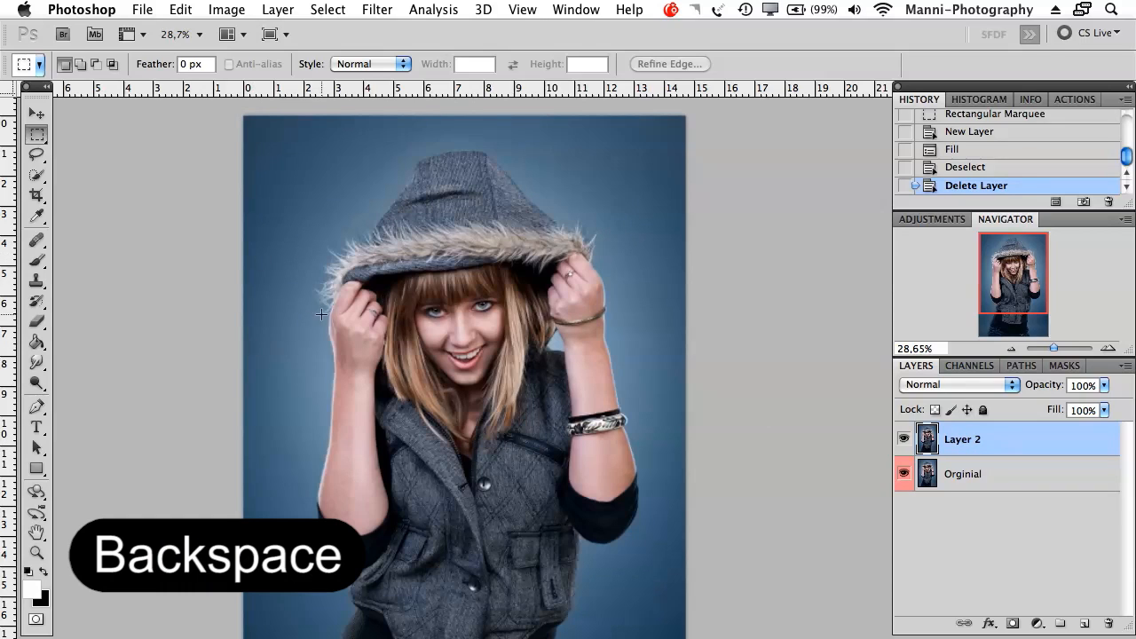
Add a new layer with an Orange colour label above Layer 2 from a fresh rectangular face selection, and deselect the rectangle
left_click_drag(372, 239, 561, 411)
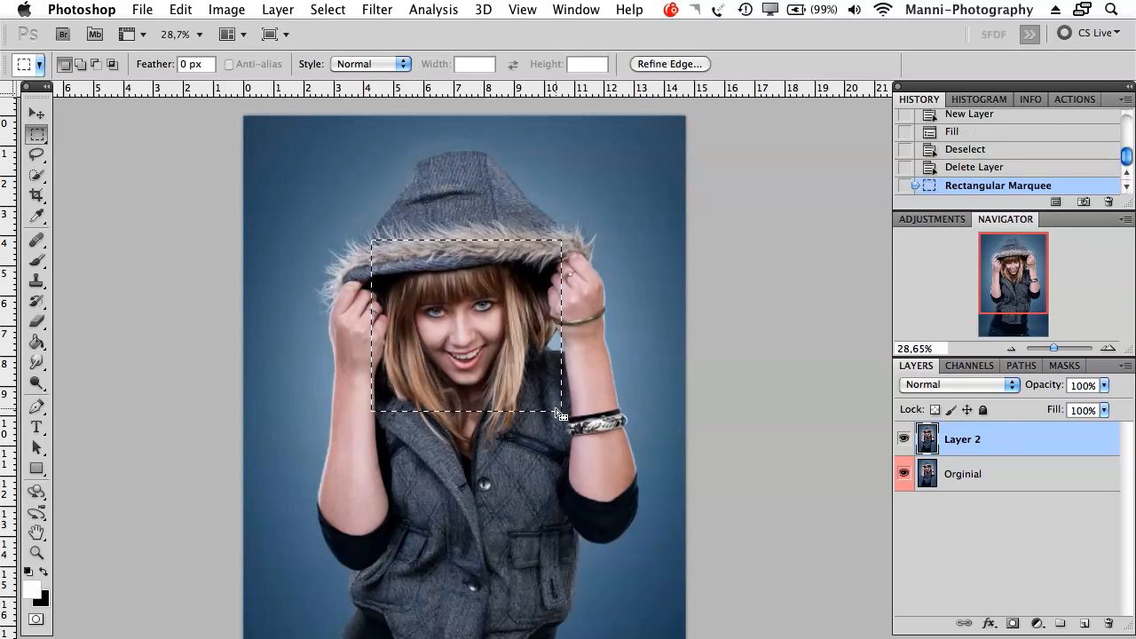
right_click(480, 302)
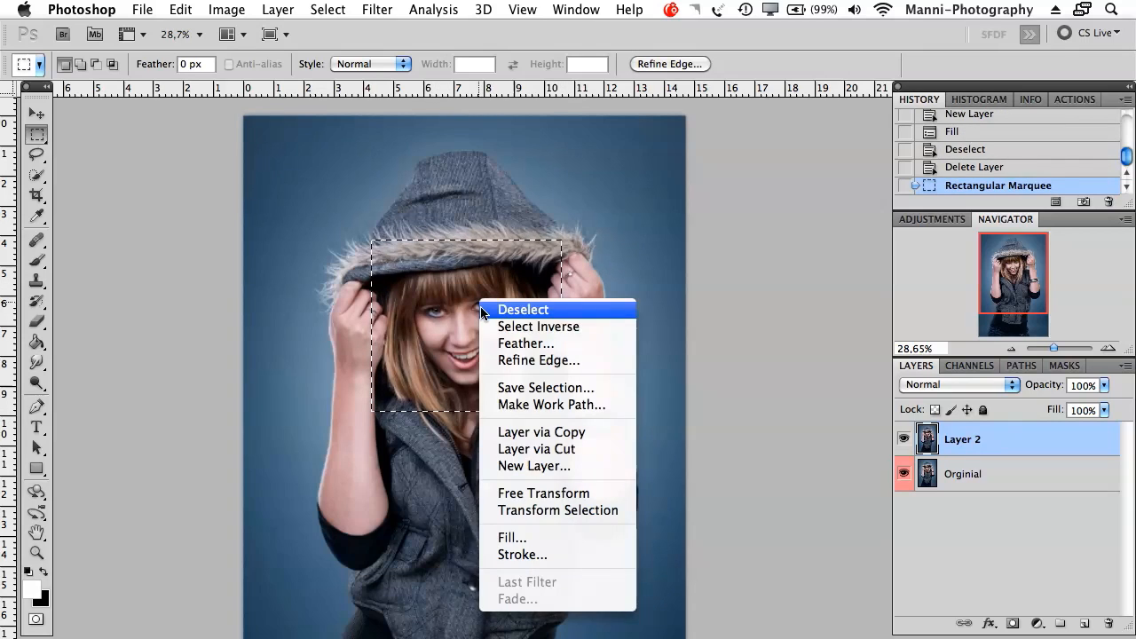
left_click(532, 466)
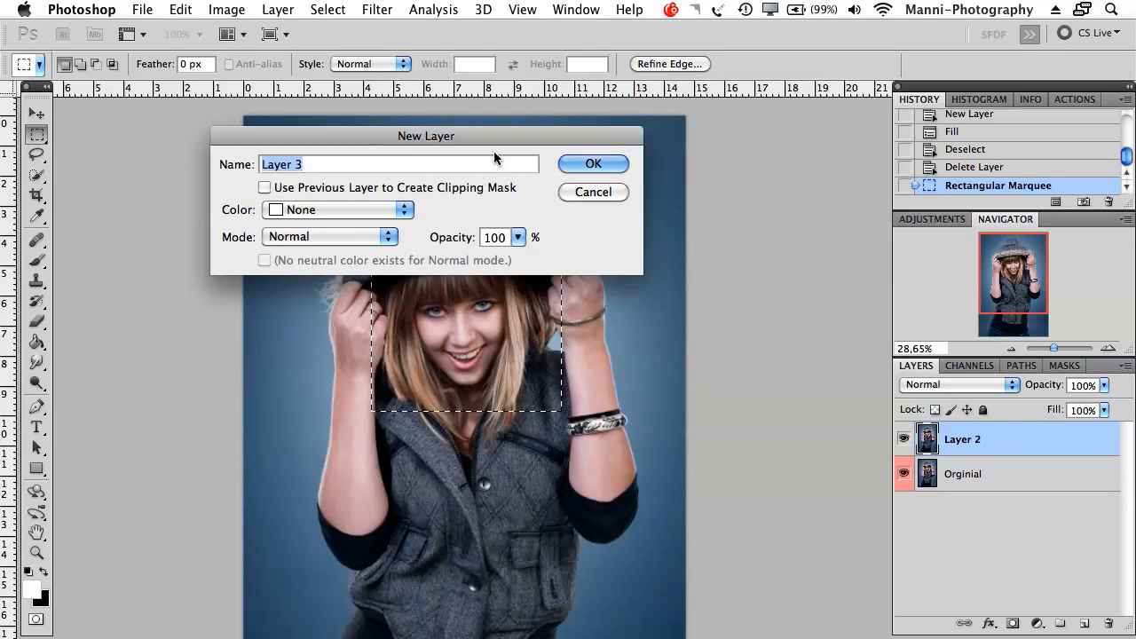
left_click(316, 213)
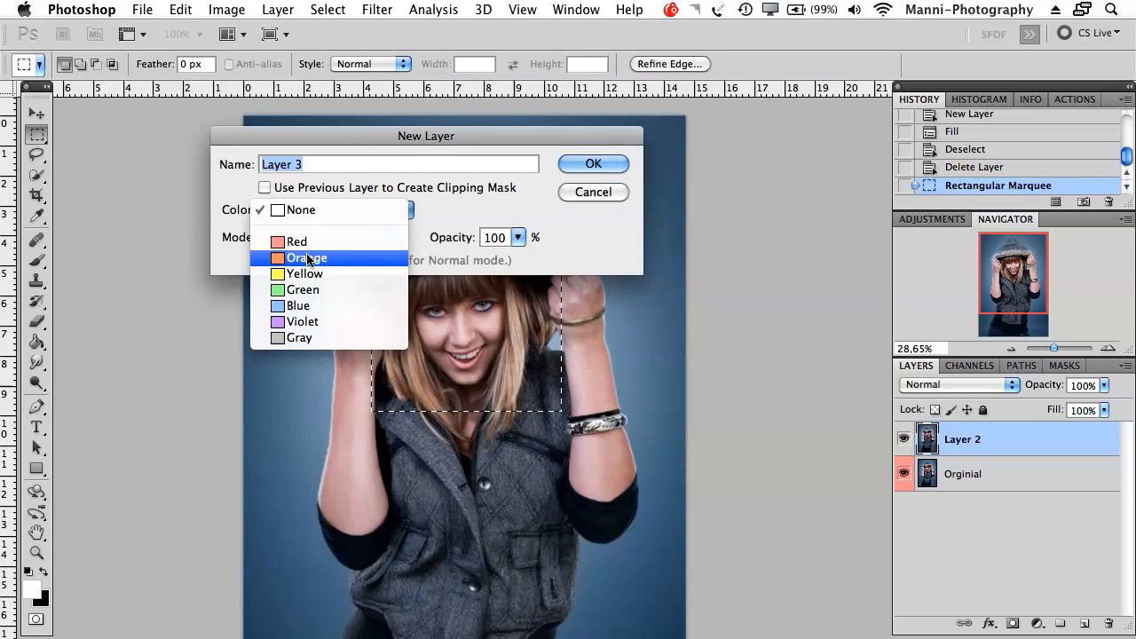
left_click(307, 258)
left_click(612, 165)
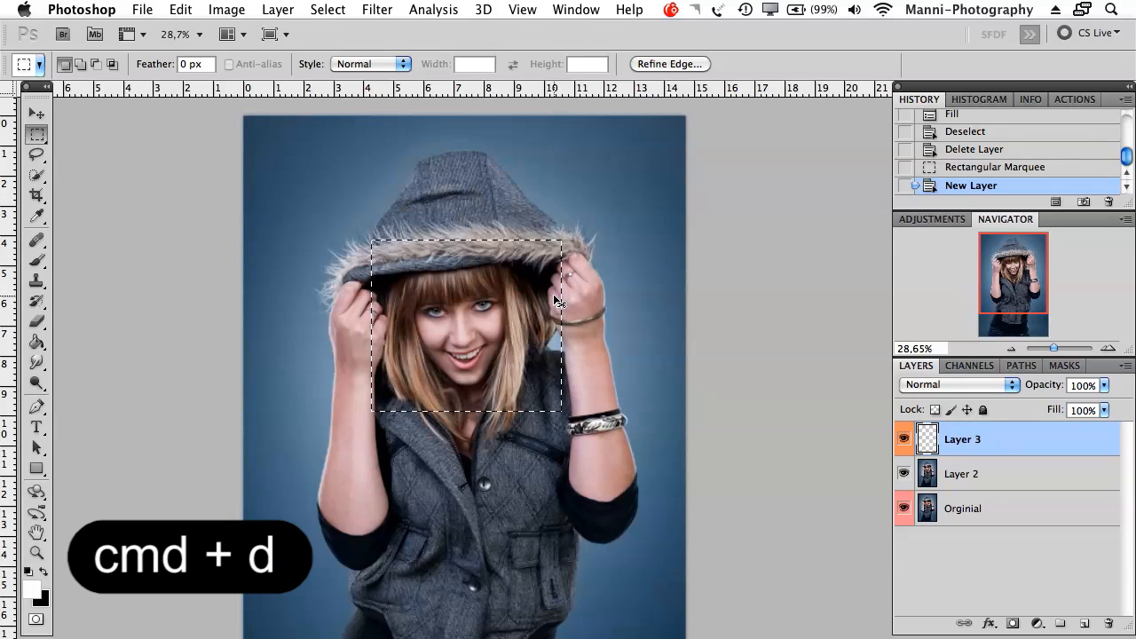
key("super+d")
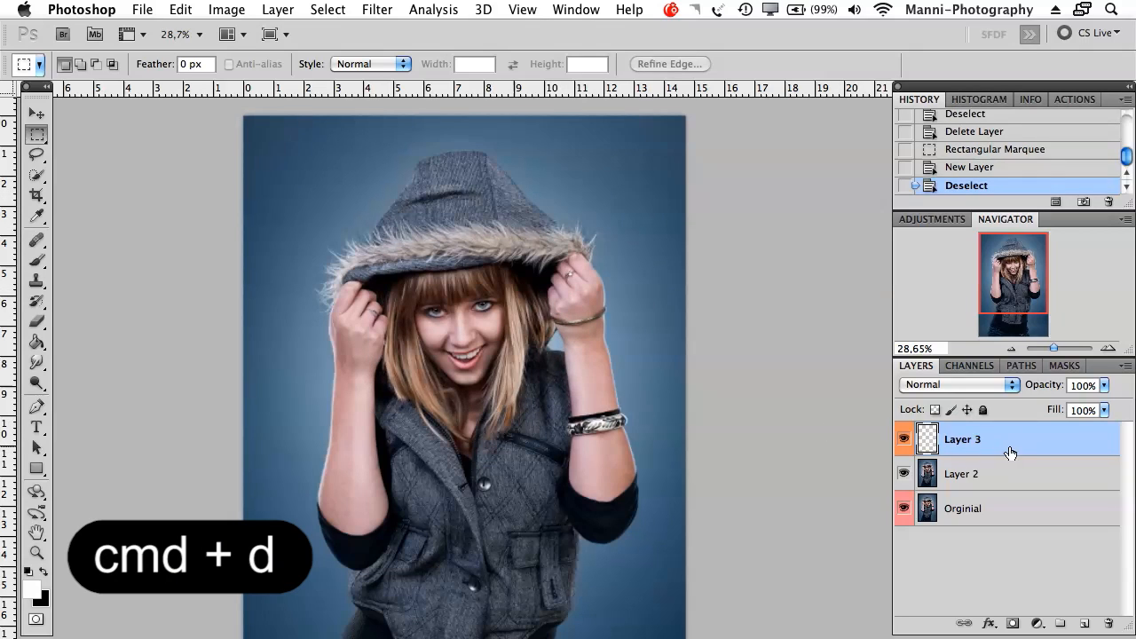
Set the marquee Feather to 5 px and draw a rectangular selection around the face
left_click(189, 63)
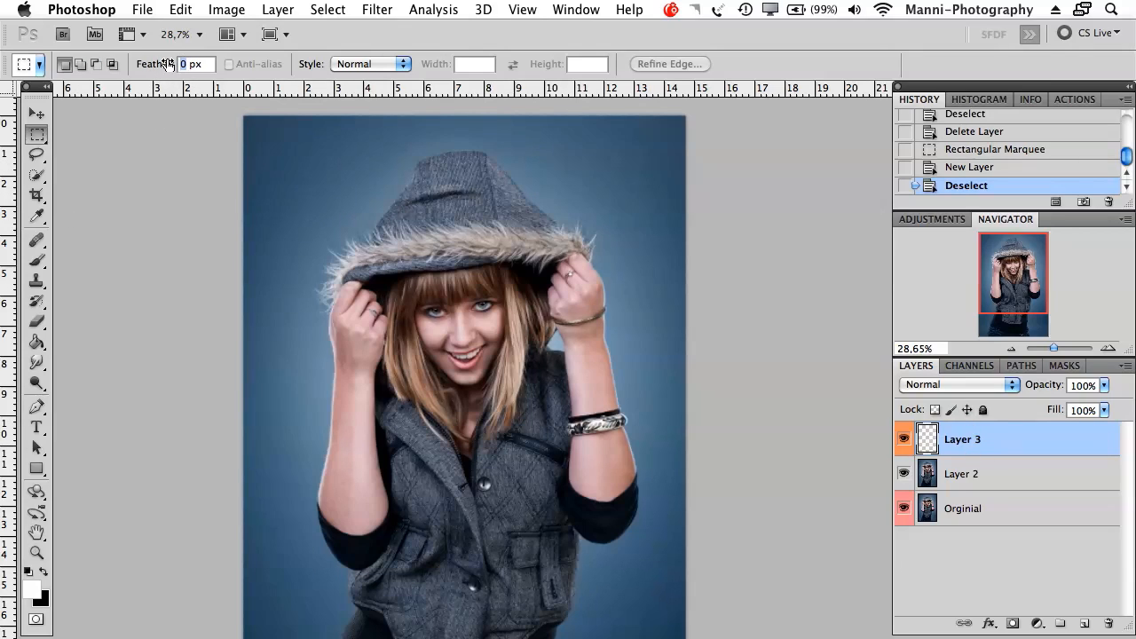
type("5")
left_click_drag(411, 380, 563, 417)
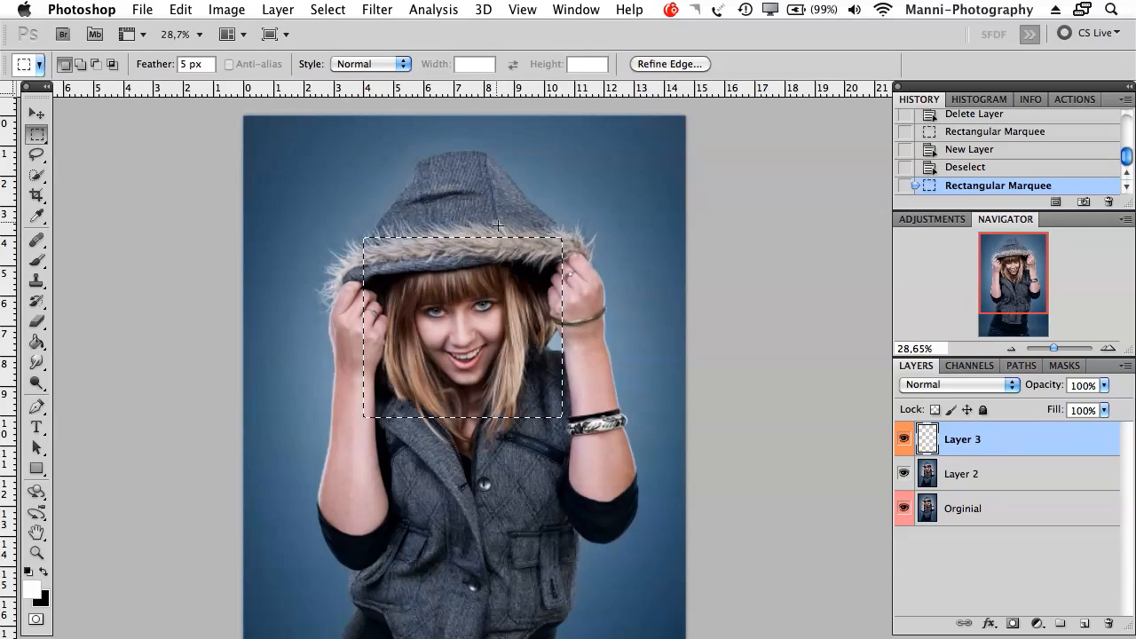
Fill the feathered rectangular selection on Layer 3 with black, and deselect it
right_click(504, 264)
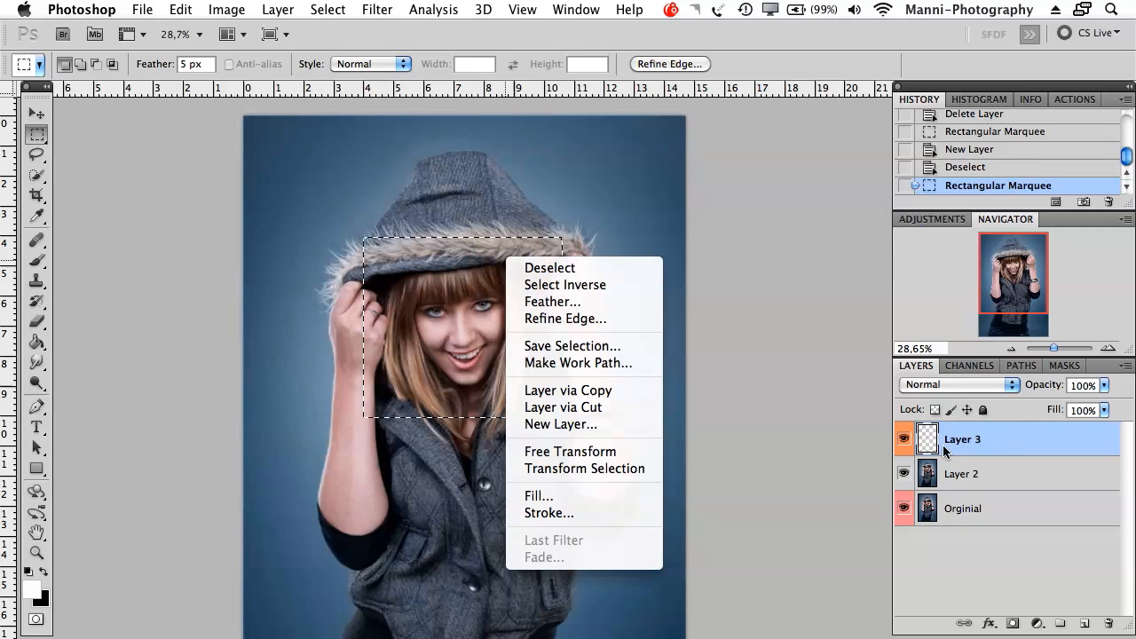
left_click(545, 498)
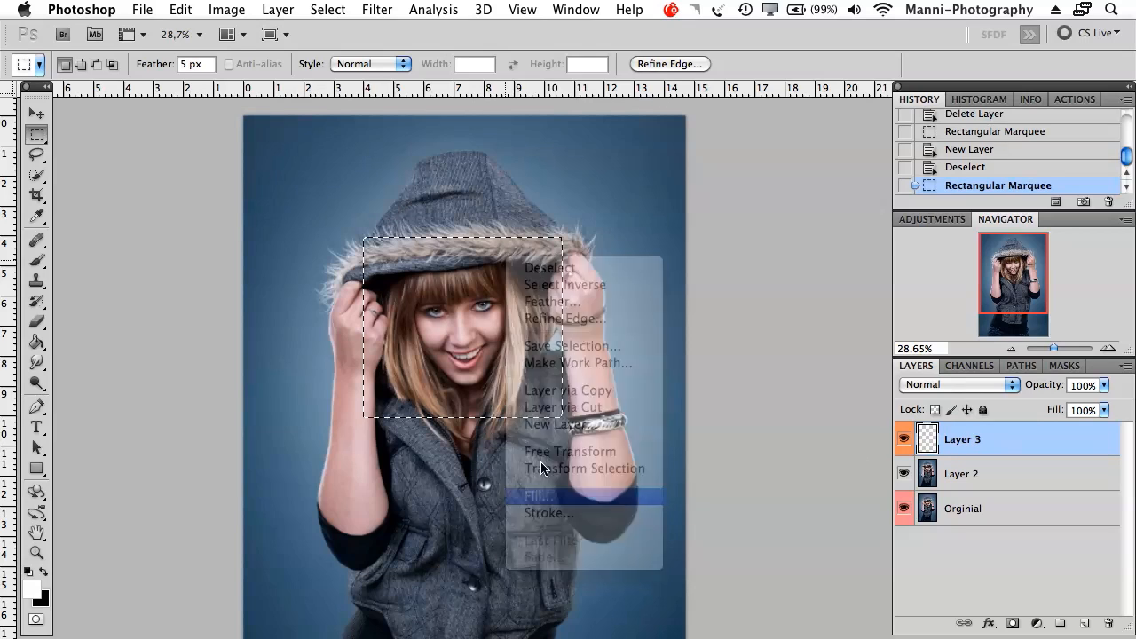
left_click(854, 321)
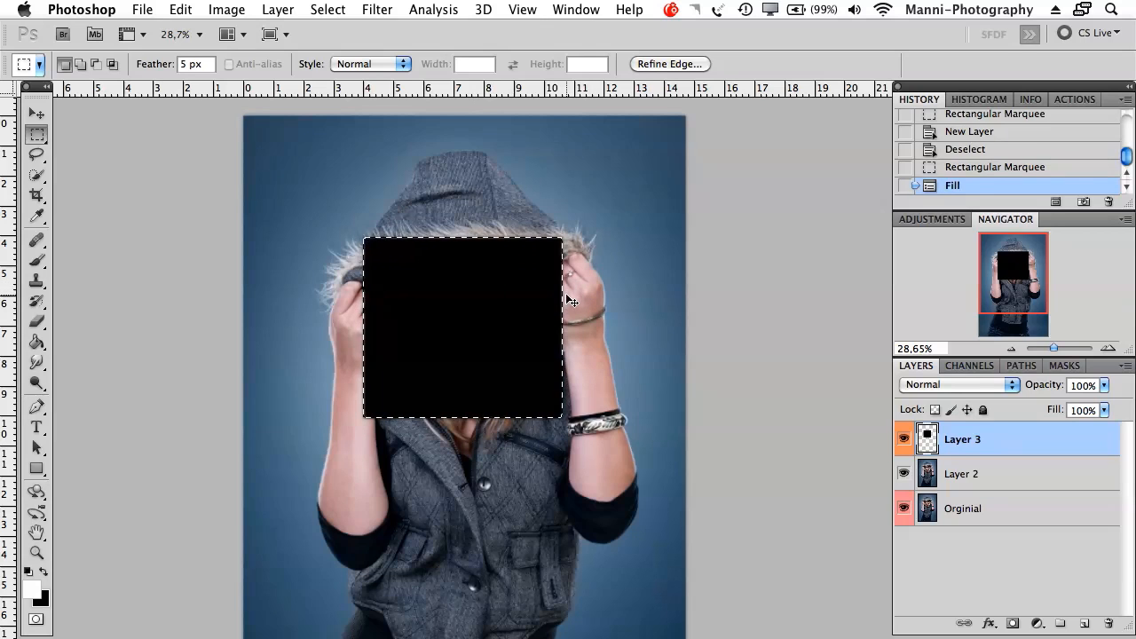
key("super+d")
Inspect the edge of the feathered black rectangle beside the arm up close, and delete Layer 3
left_click_drag(1052, 349, 1066, 353)
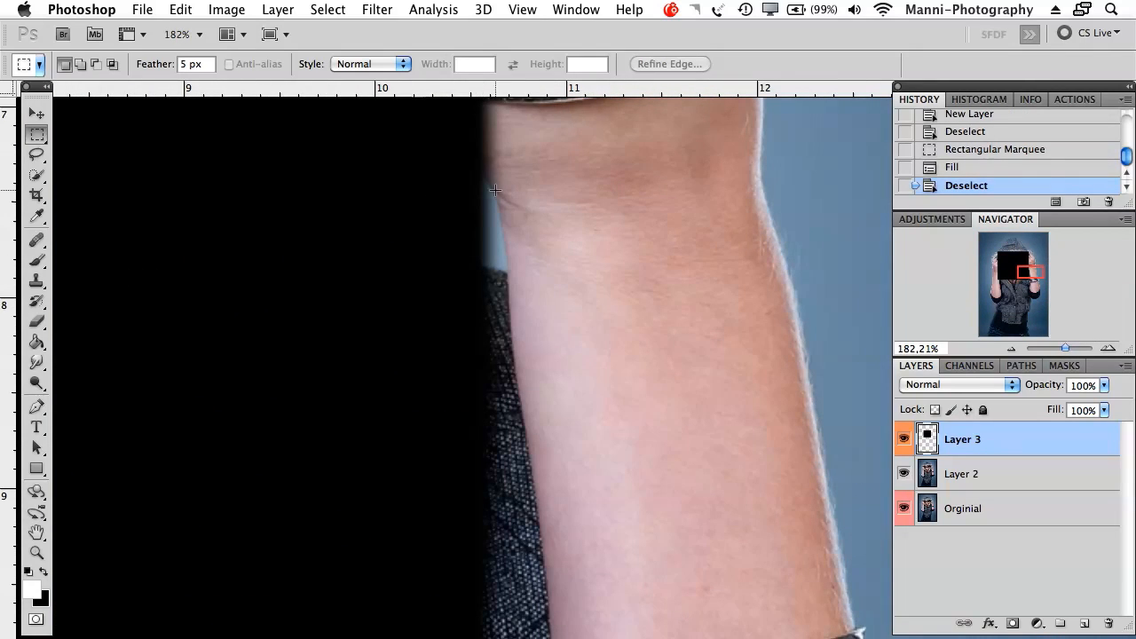
left_click_drag(1067, 349, 1054, 346)
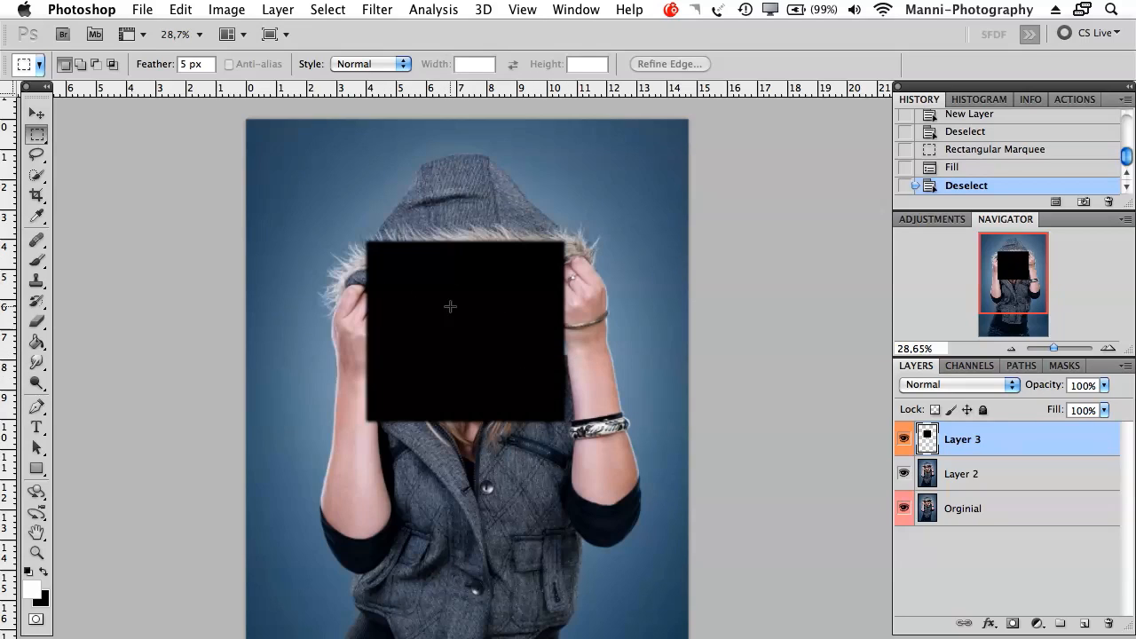
key("BackSpace")
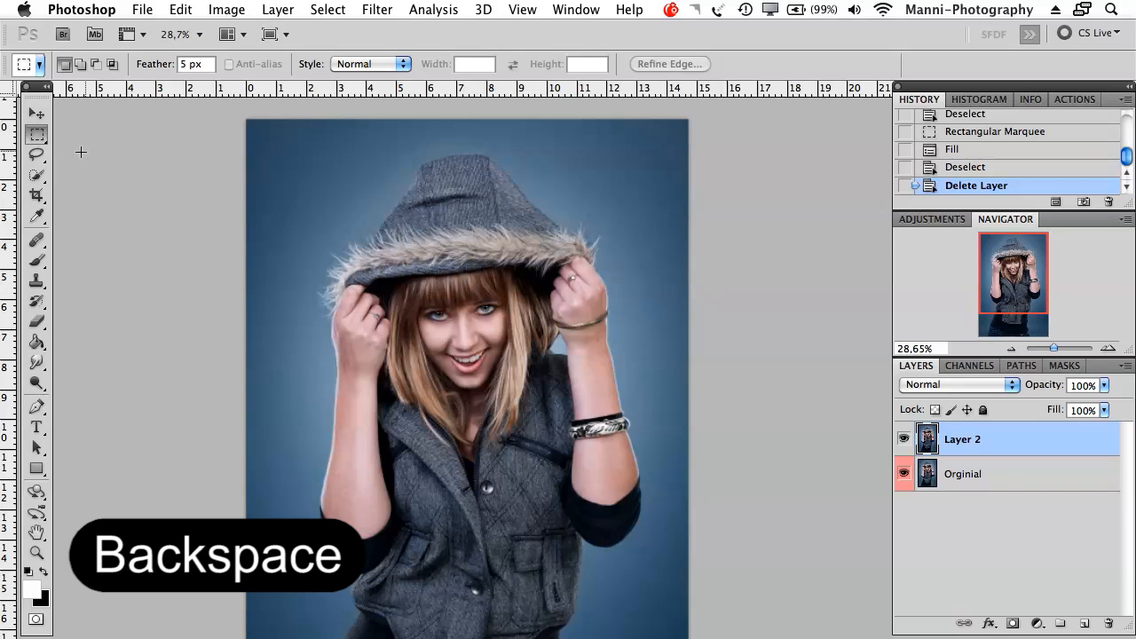
Draw an elliptical selection with a Feather of 0 px on Layer 2 and reposition its outline around the face
left_click(38, 136)
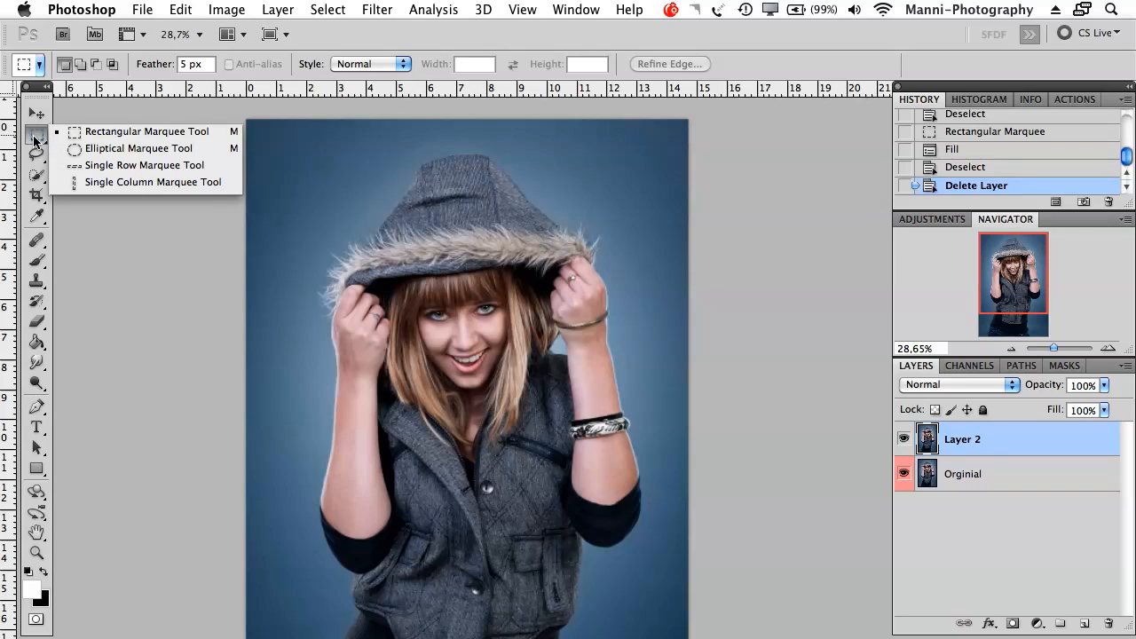
left_click(105, 152)
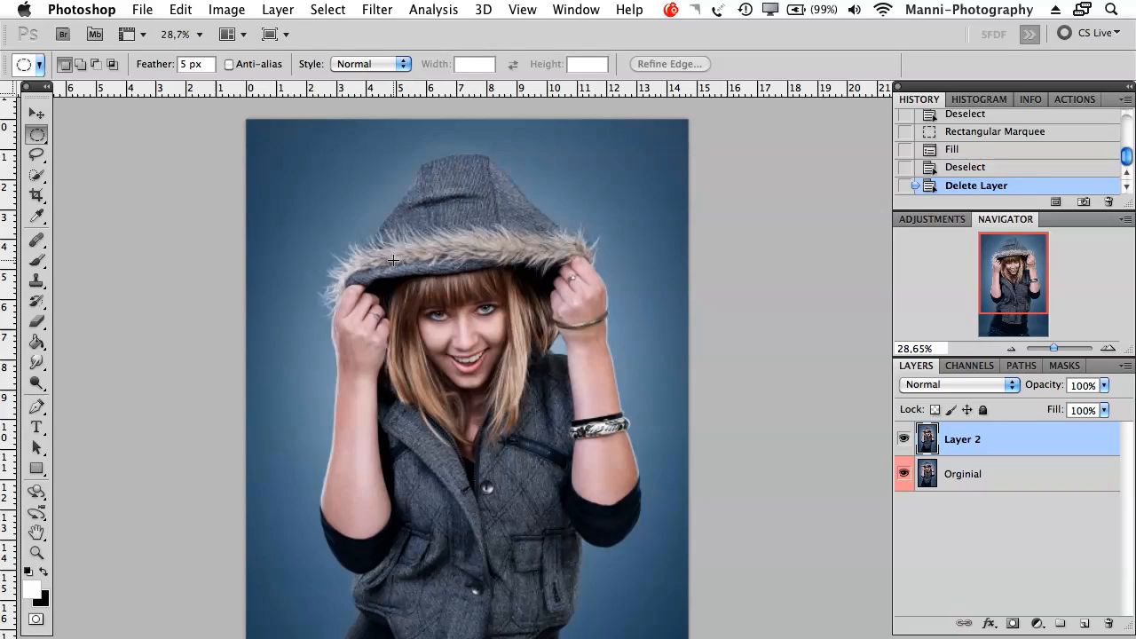
double_click(186, 59)
type("8")
left_click_drag(552, 429, 601, 484)
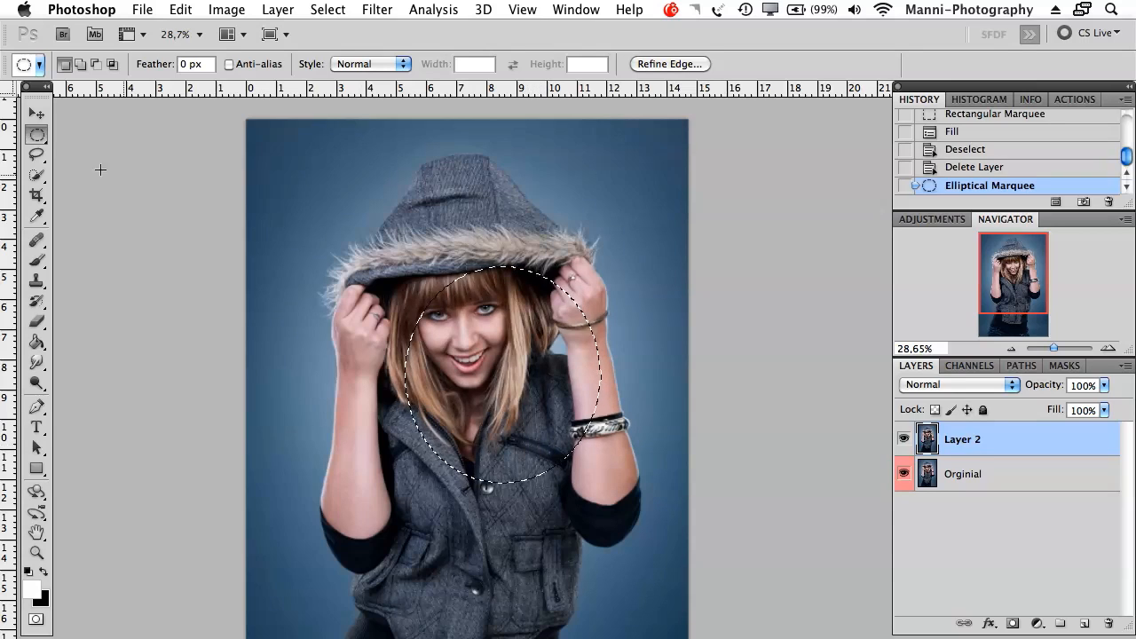
left_click_drag(494, 335, 450, 291)
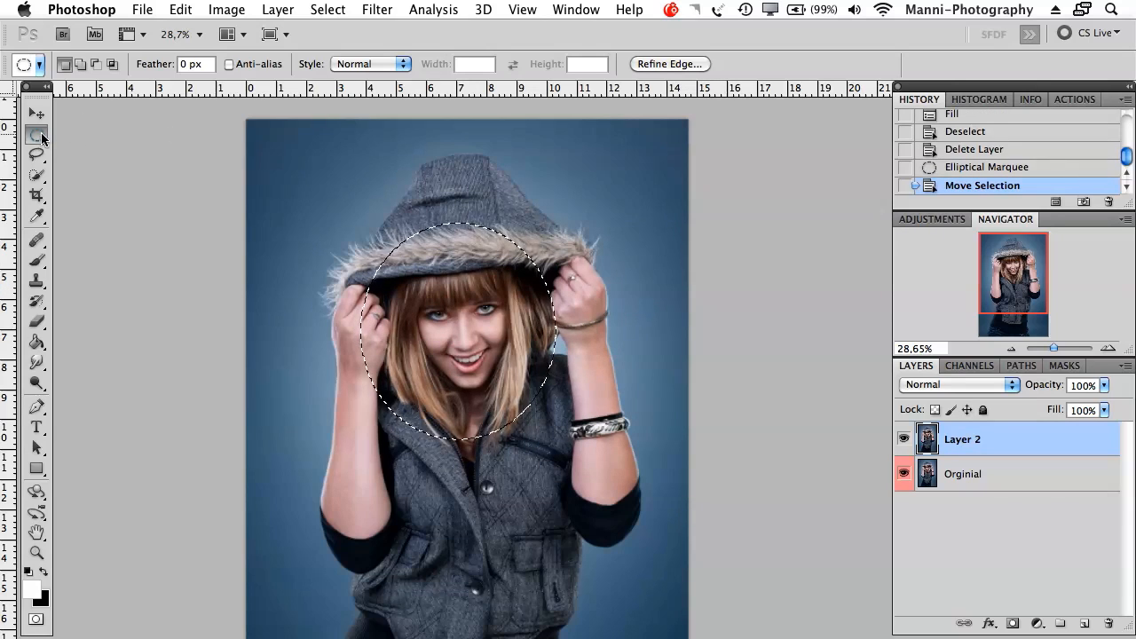
Shift the elliptically selected face area of Layer 2 up and to the left with the Move tool, and hide the Orginial layer
left_click(36, 113)
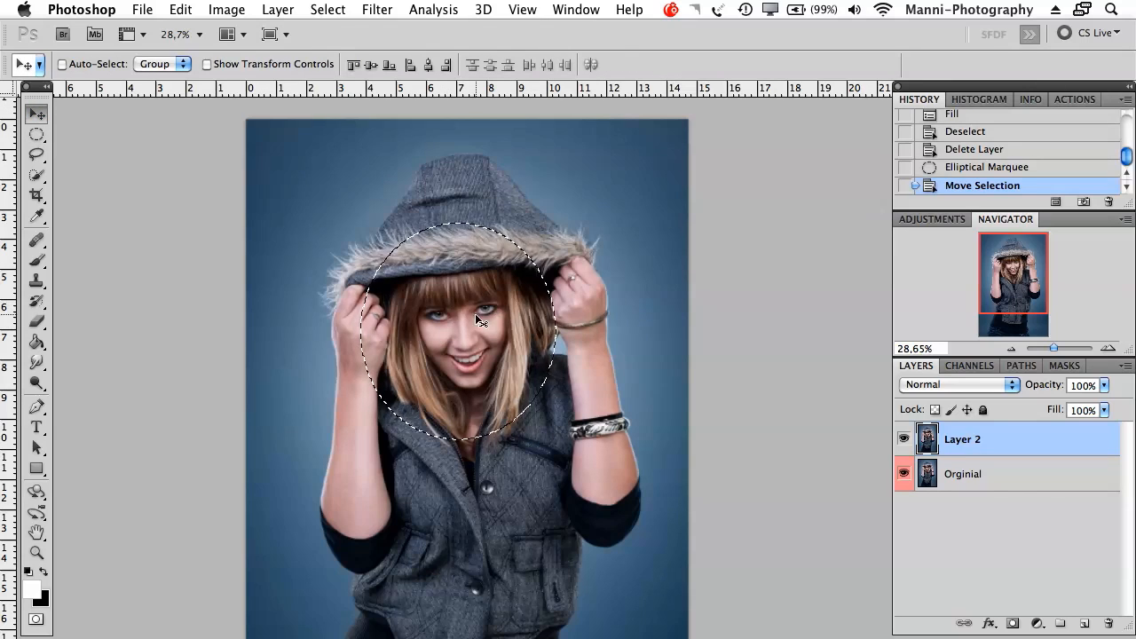
left_click_drag(475, 354, 433, 307)
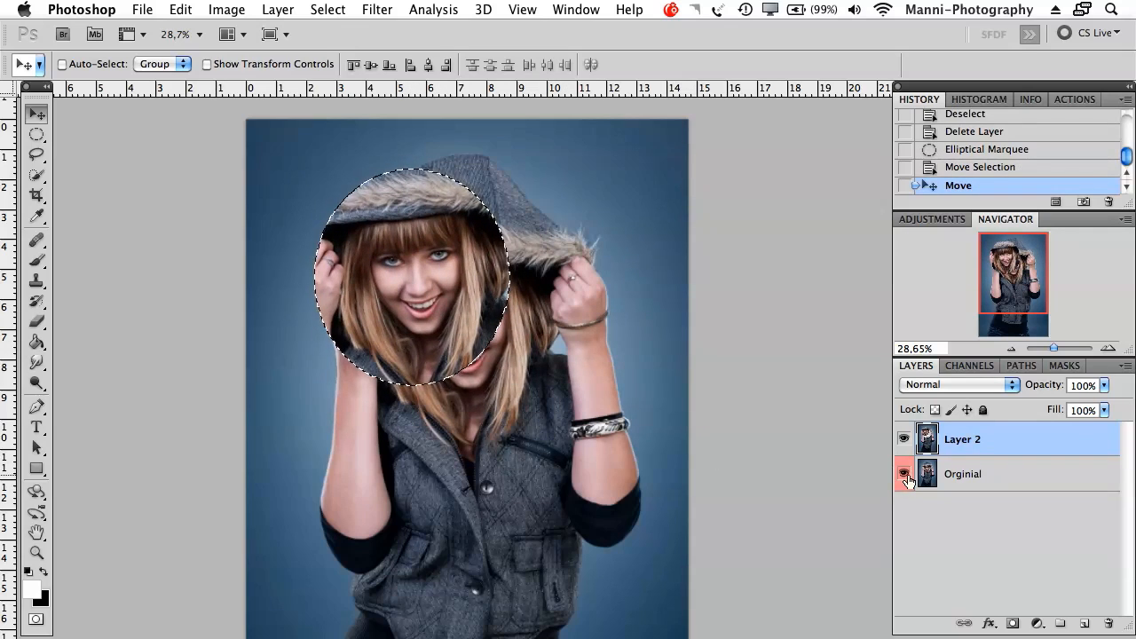
left_click(904, 473)
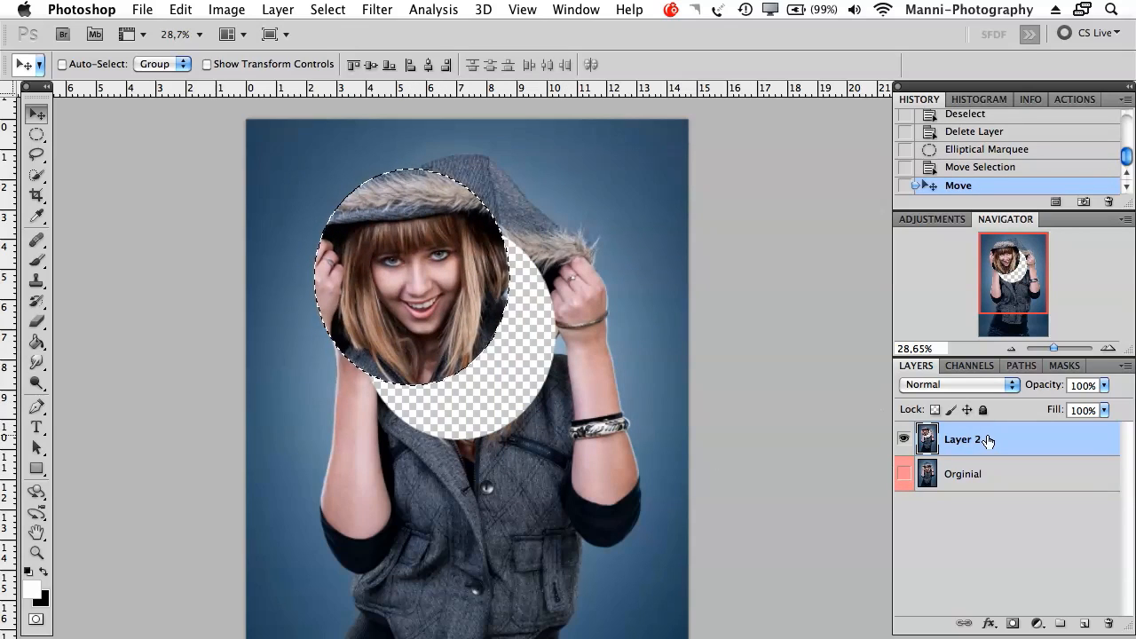
mouse_move(435, 306)
left_mouse_down()
mouse_move(570, 309)
mouse_move(532, 328)
mouse_move(592, 406)
mouse_move(502, 373)
mouse_move(452, 312)
left_mouse_up()
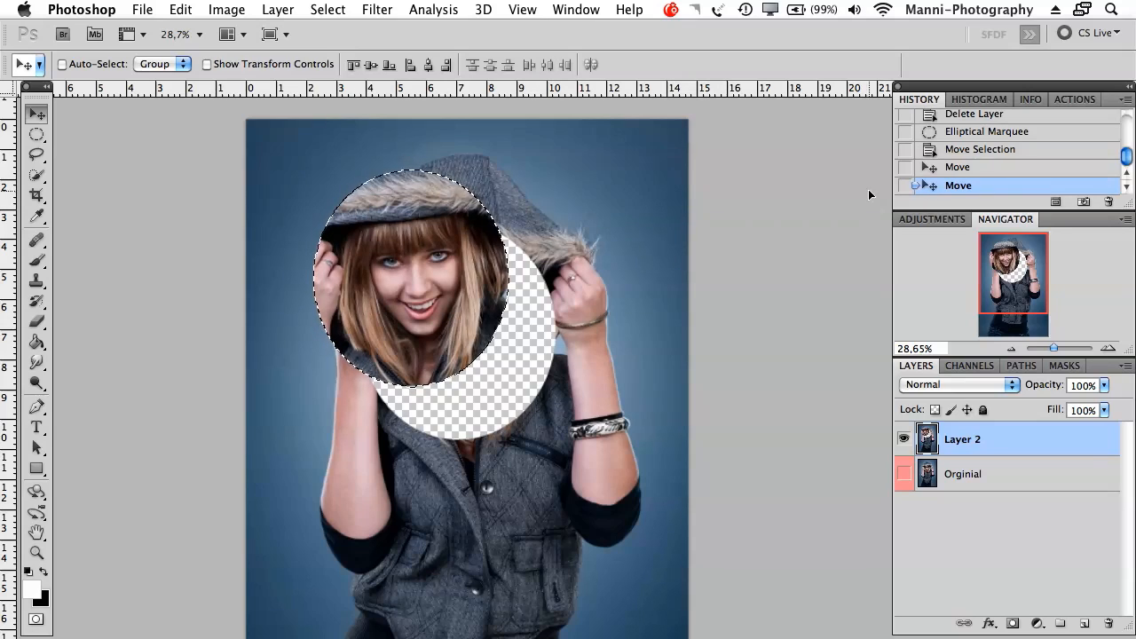
Step back in the history to the Elliptical Marquee state before the selection and face area were moved
left_click(41, 135)
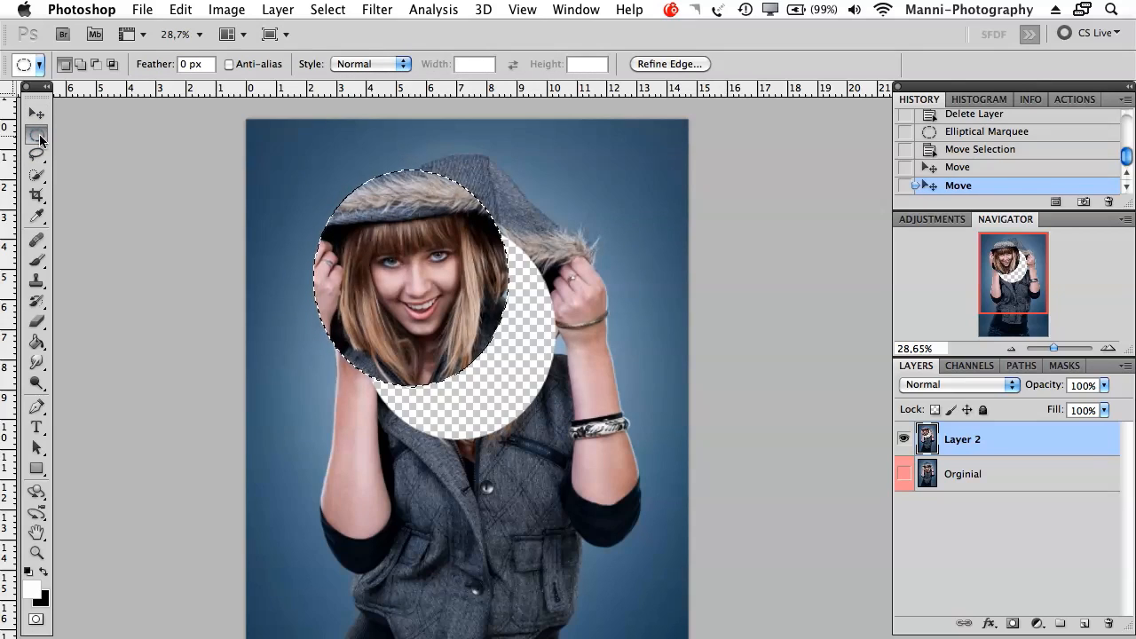
left_click(39, 116)
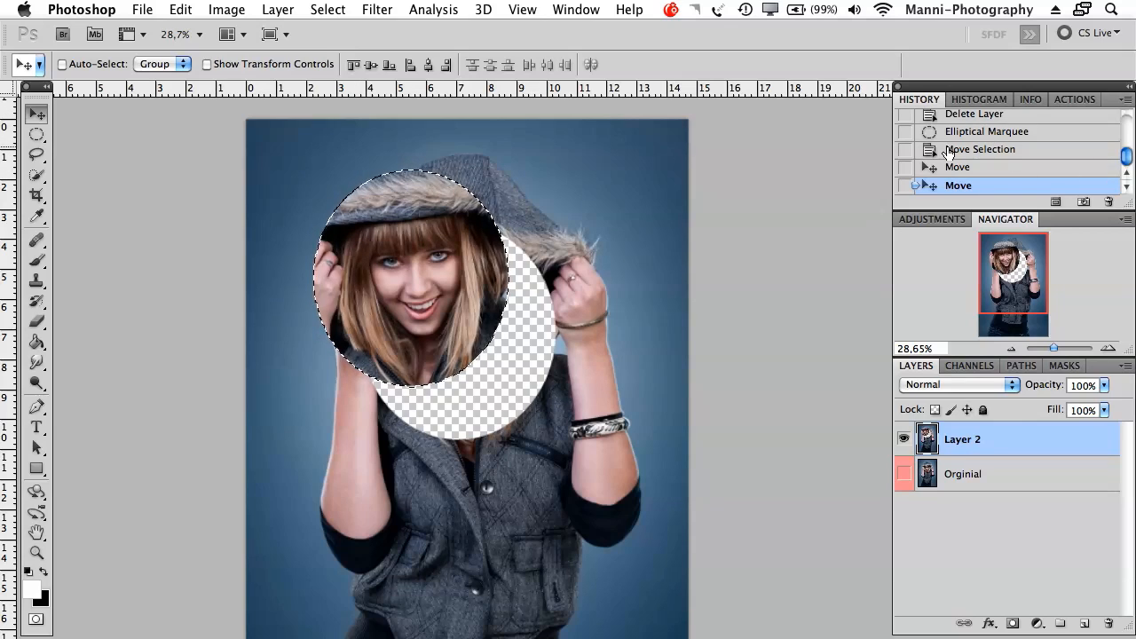
left_click(949, 133)
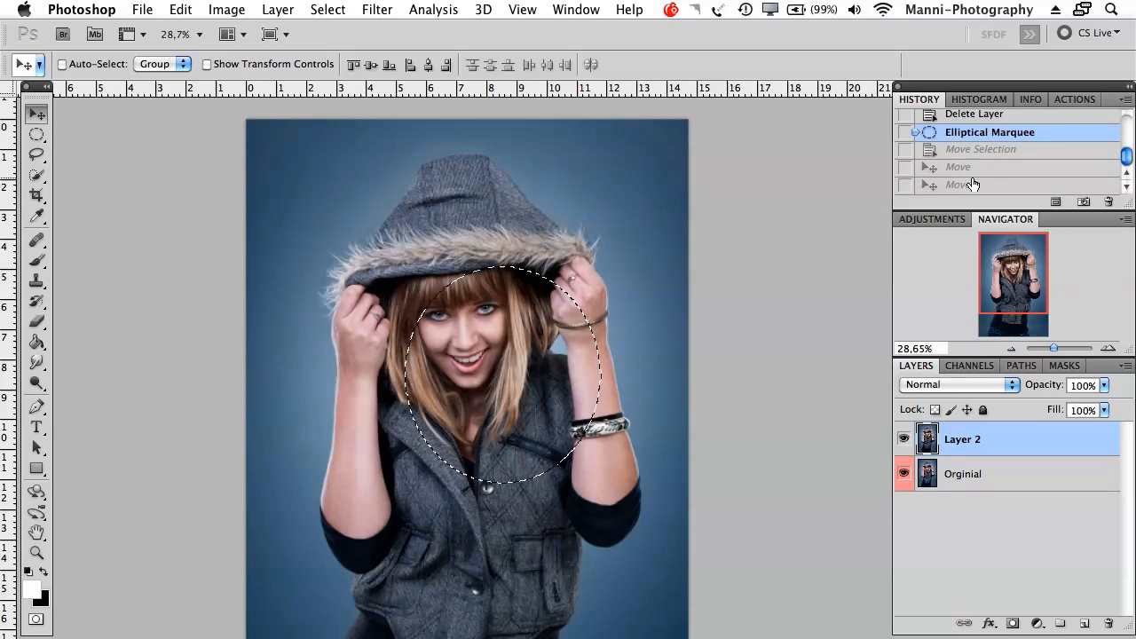
Reposition the elliptical outline around the face and paint white diagonal brush strokes across the selection on Layer 2
left_click(36, 136)
left_click_drag(554, 308, 511, 266)
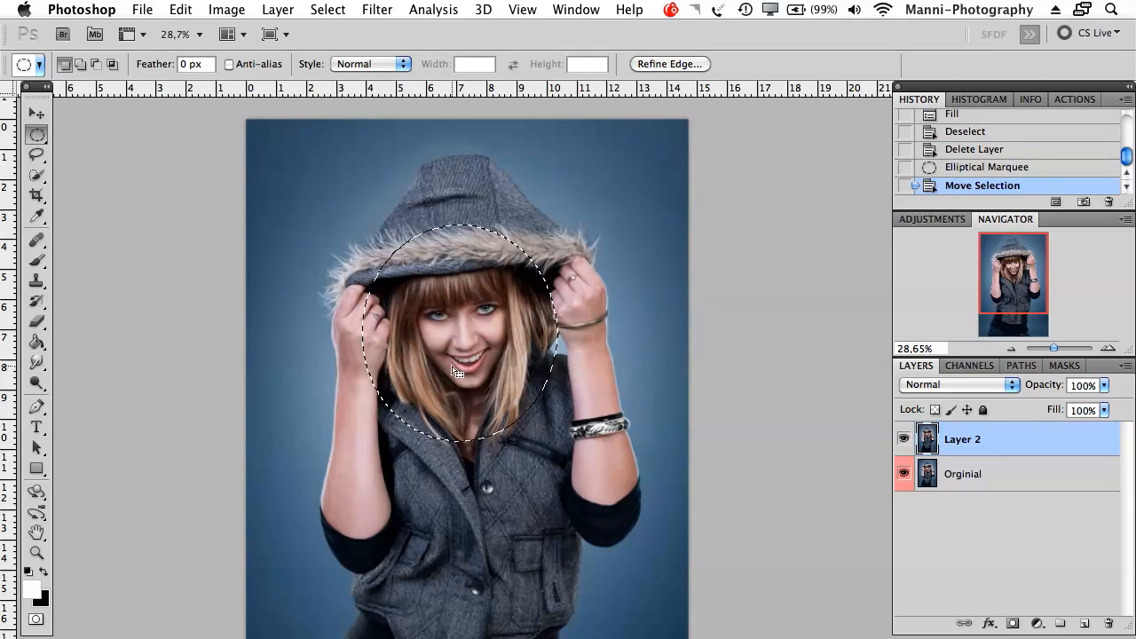
key("b")
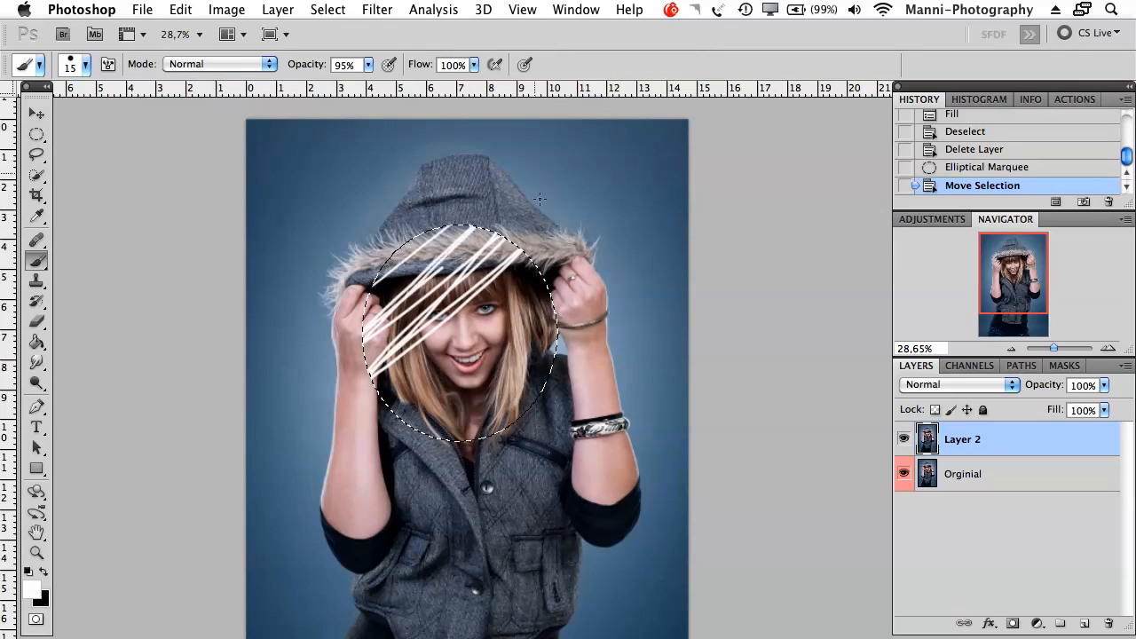
left_click_drag(406, 439, 543, 390)
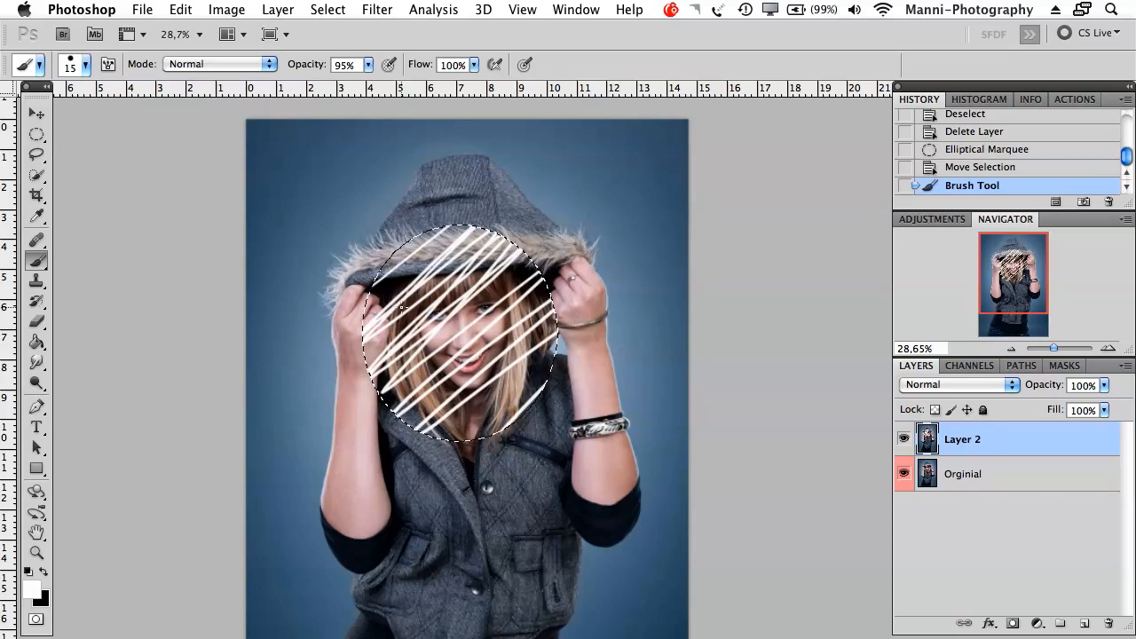
Add two larger ellipses over the hood's edges and several small ones around the figure to the elliptical selection
left_click(36, 134)
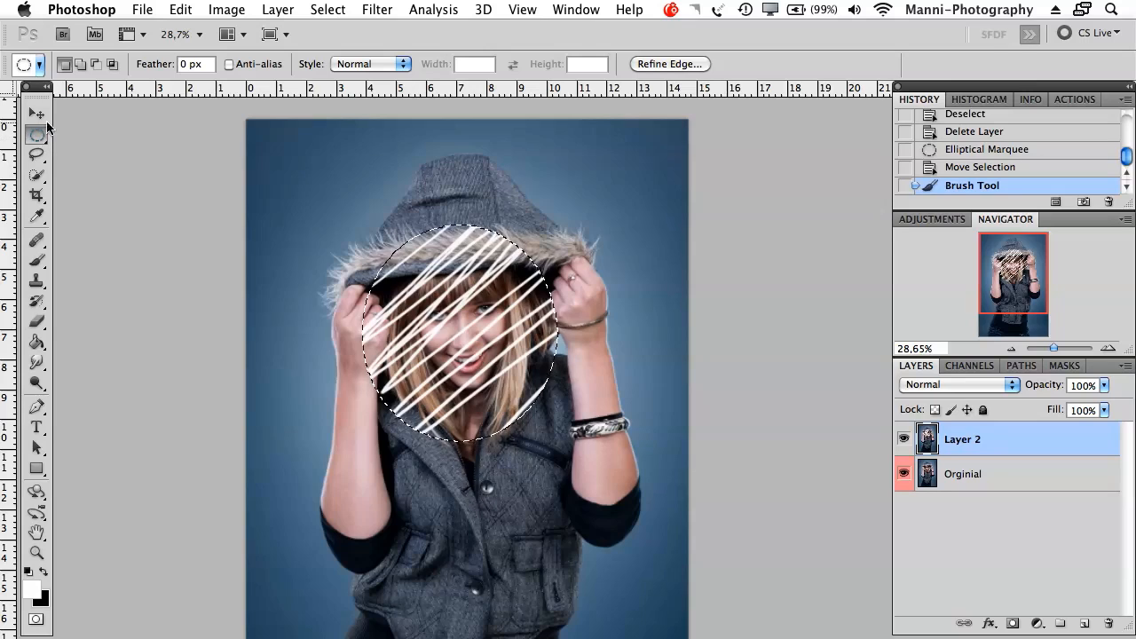
left_click(78, 67)
left_click(78, 68)
left_click_drag(408, 326, 294, 229)
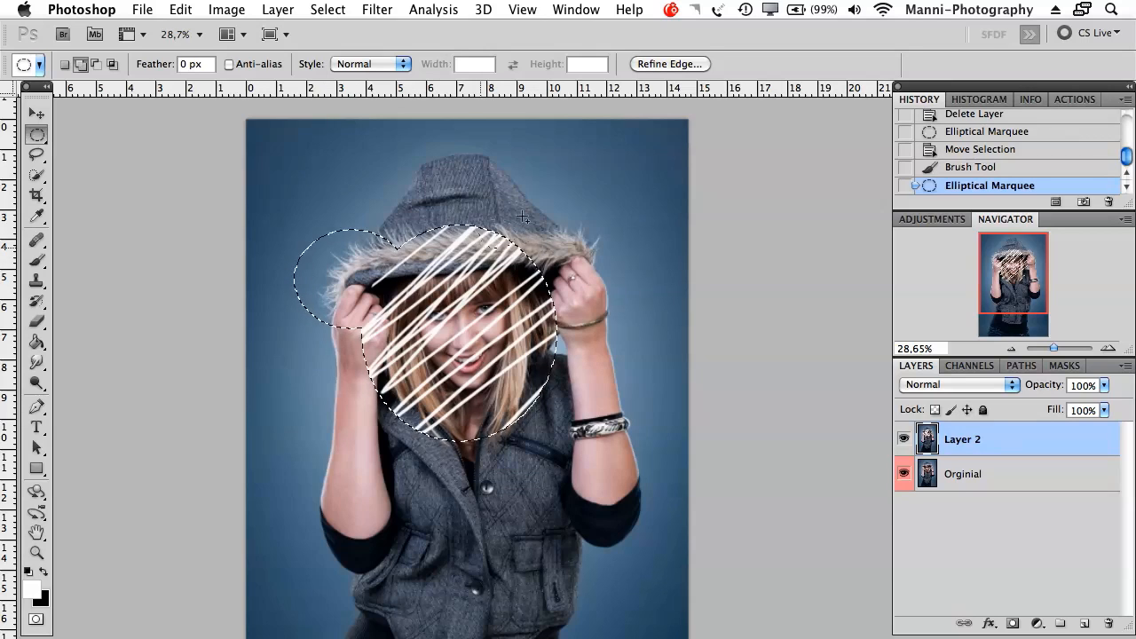
left_click_drag(581, 163, 583, 159)
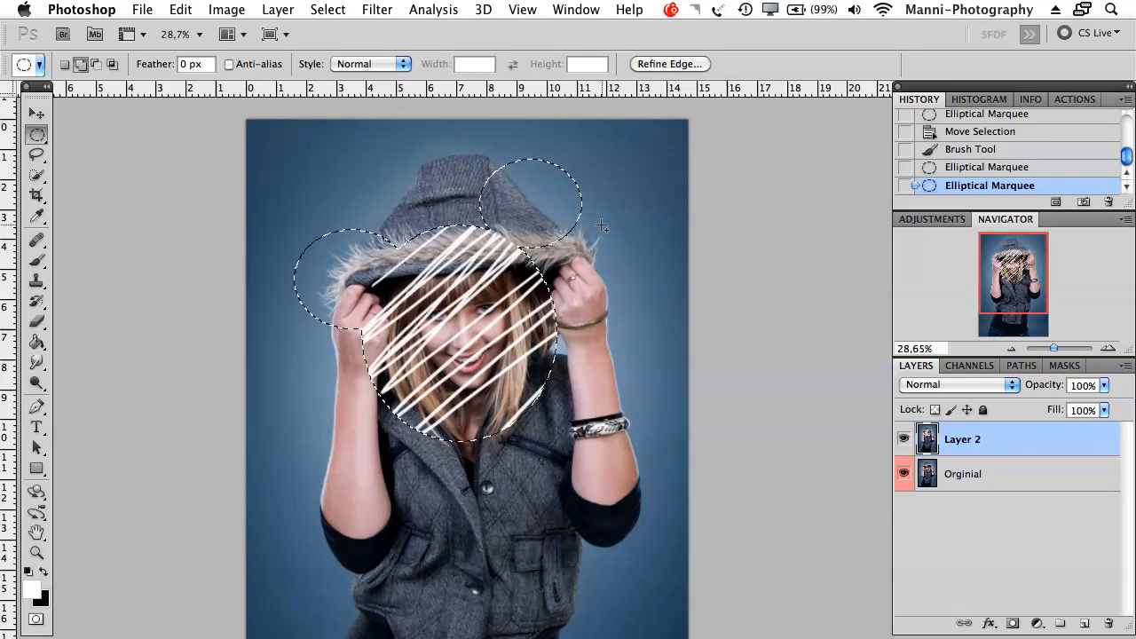
left_click_drag(387, 154, 410, 181)
left_click_drag(336, 146, 347, 197)
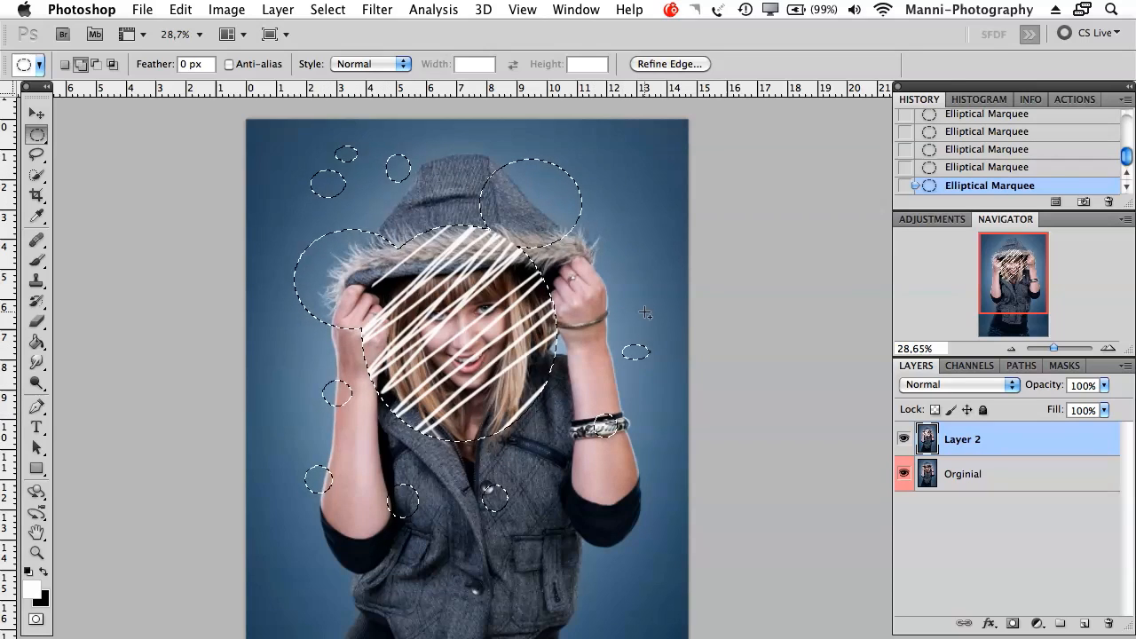
Paint white diagonal brush strokes across the combined selection areas on Layer 2
key("b")
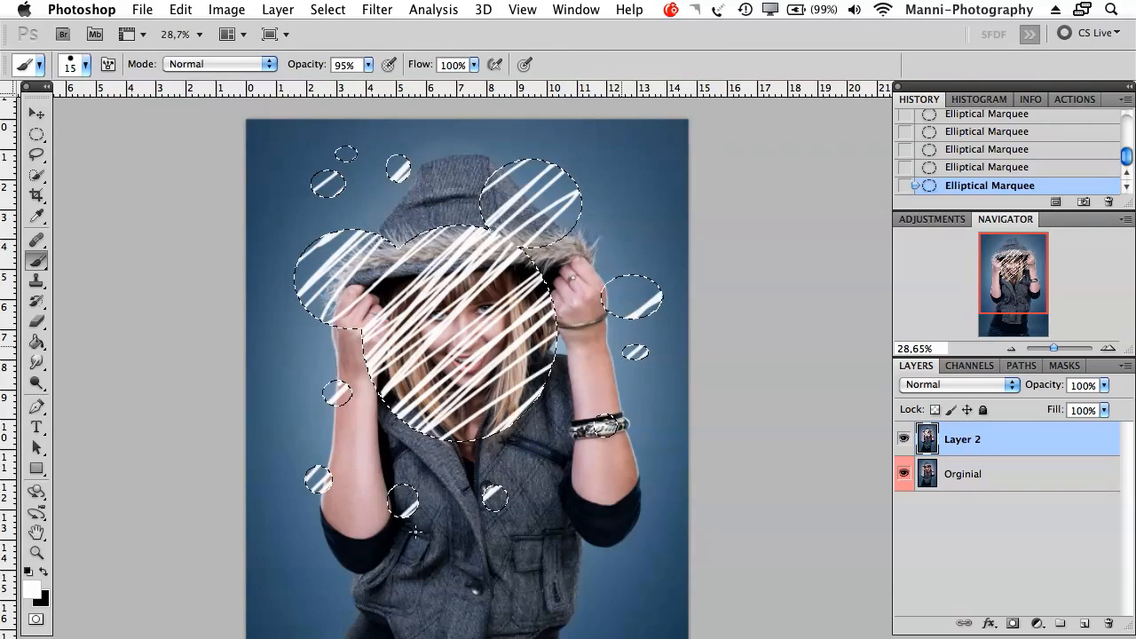
left_click_drag(379, 481, 317, 363)
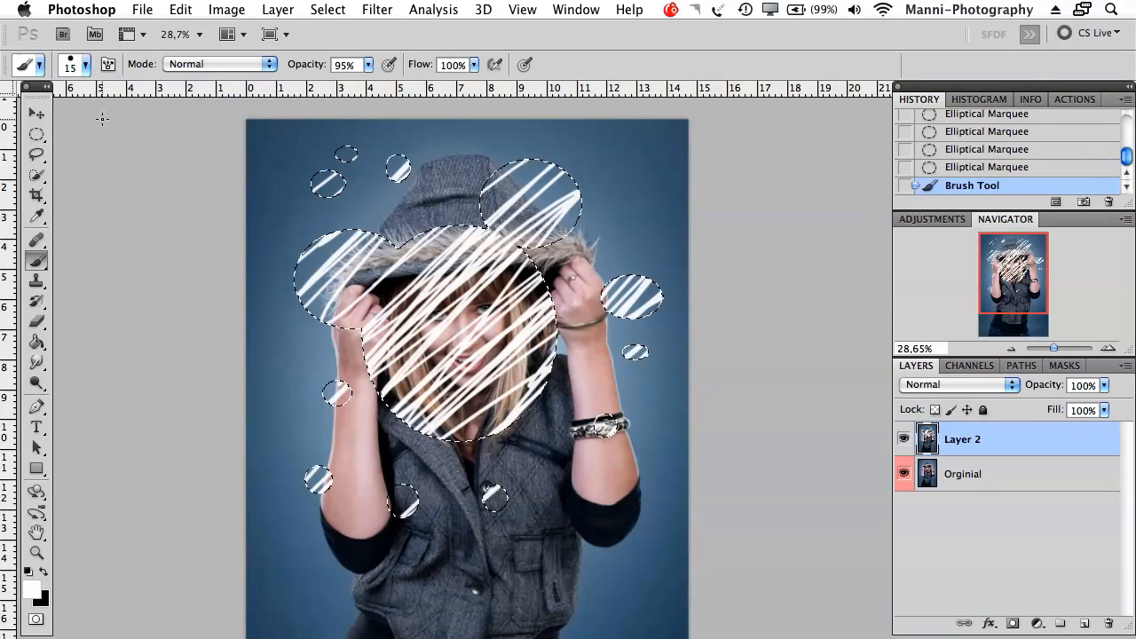
Subtract the ellipse over the hood's right side and all the separate small ellipses from the selection
left_click(37, 134)
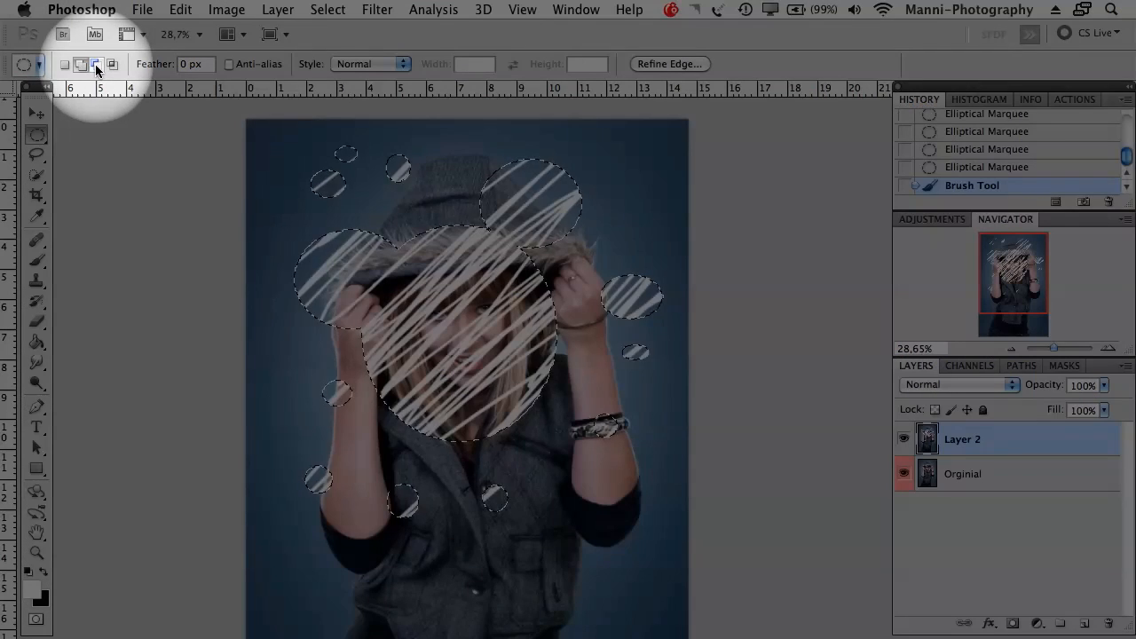
left_click(97, 64)
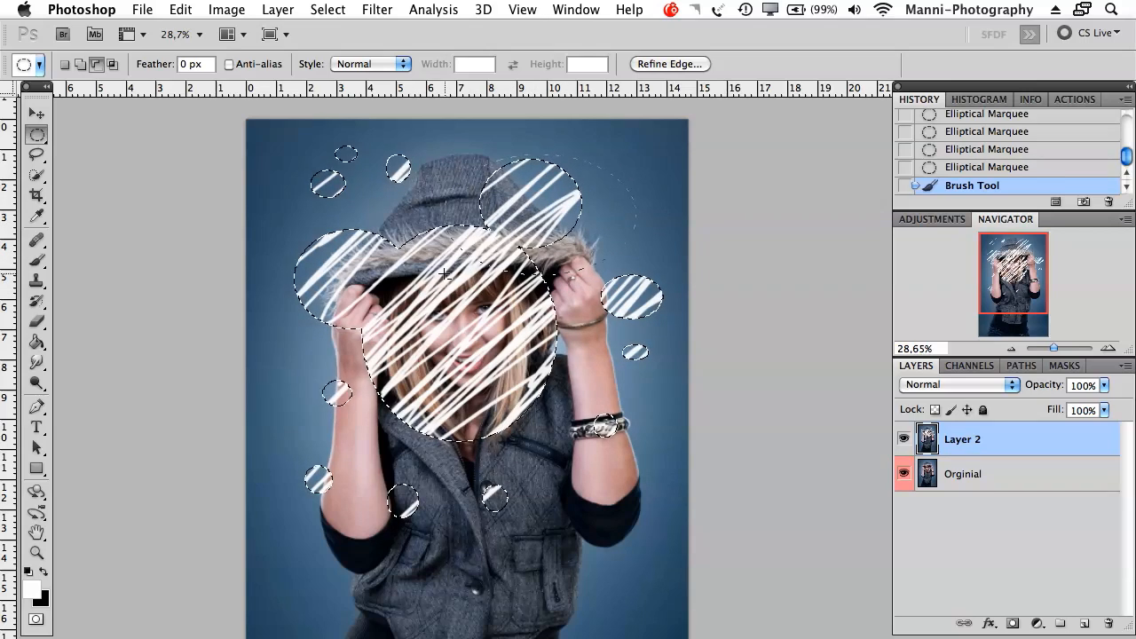
left_click_drag(444, 275, 484, 235)
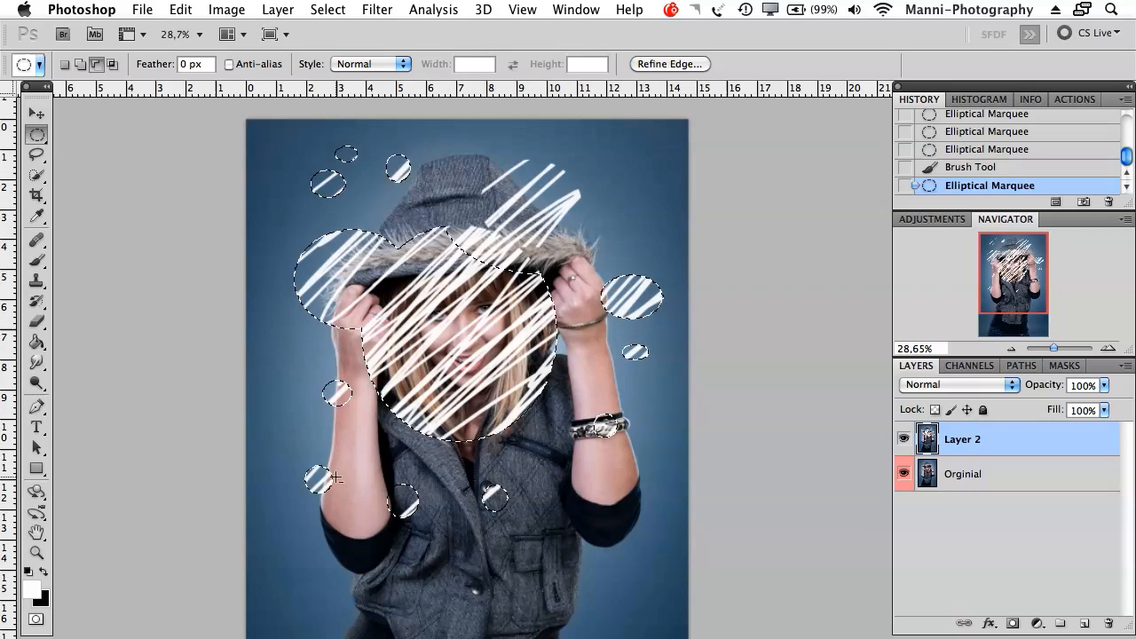
left_click_drag(321, 378, 353, 410)
left_click_drag(302, 464, 431, 537)
left_click_drag(477, 481, 544, 533)
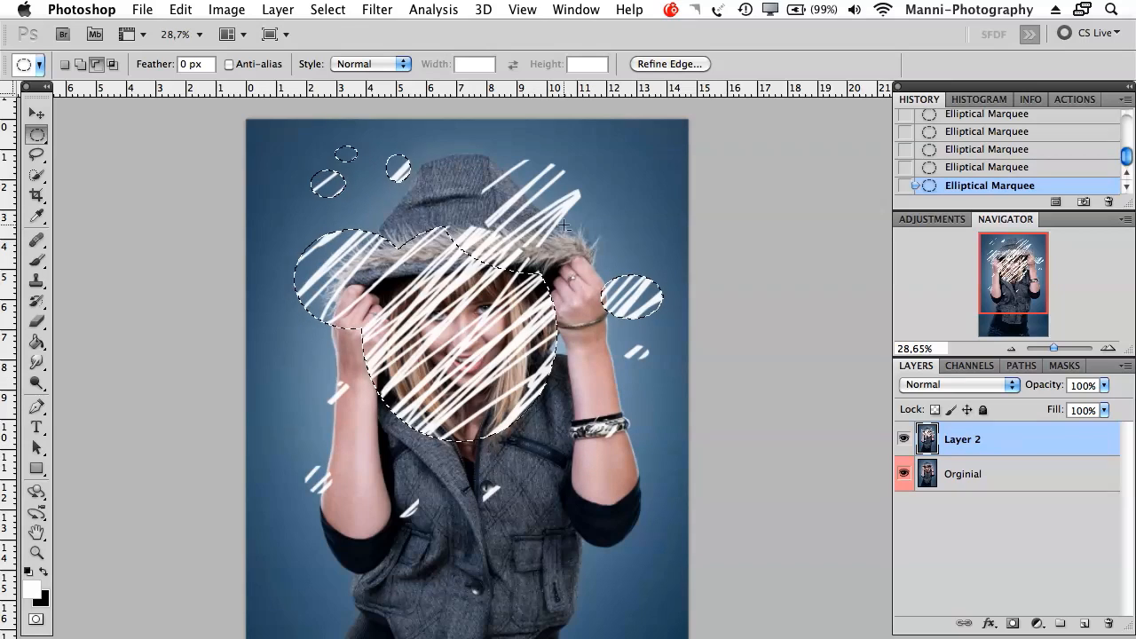
left_click_drag(678, 385, 679, 386)
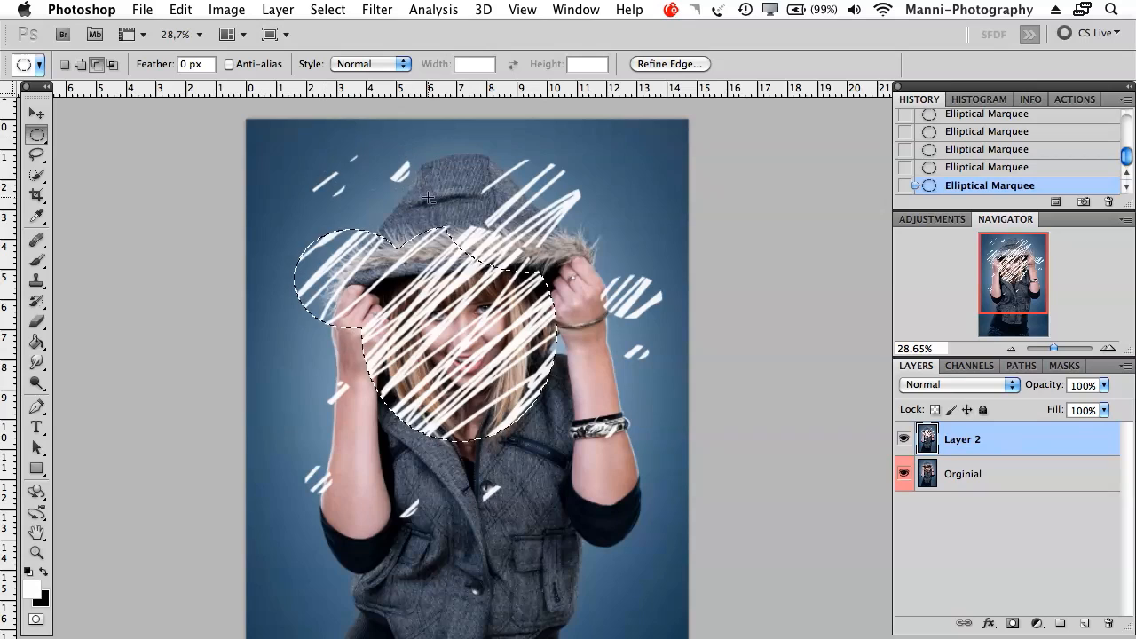
Switch to the Rectangular Marquee tool
left_click_drag(44, 136, 116, 134)
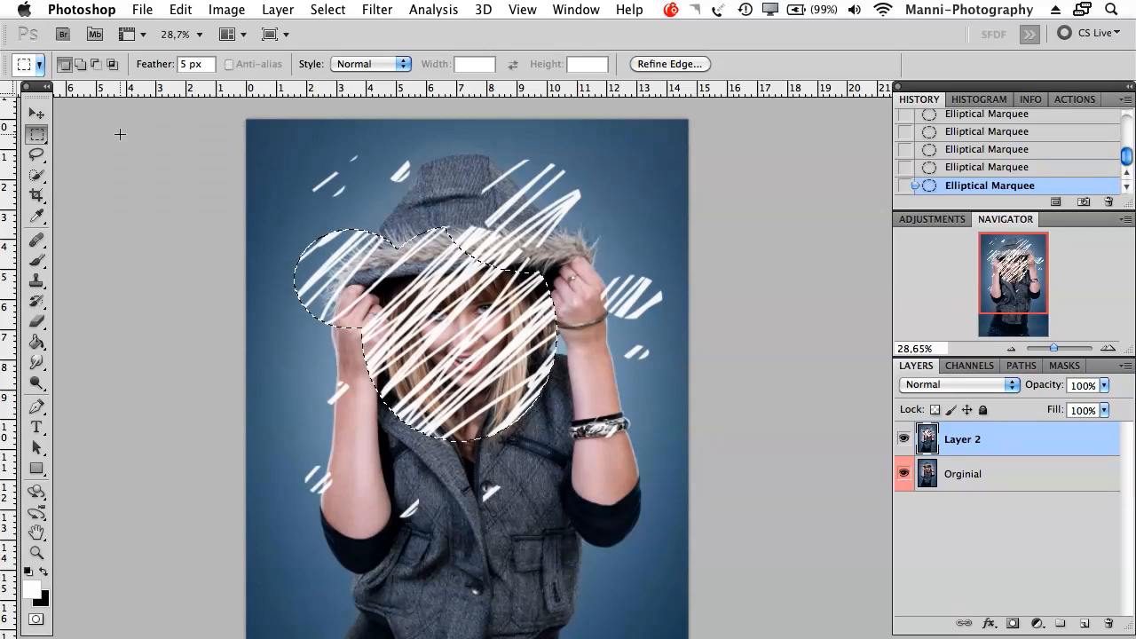